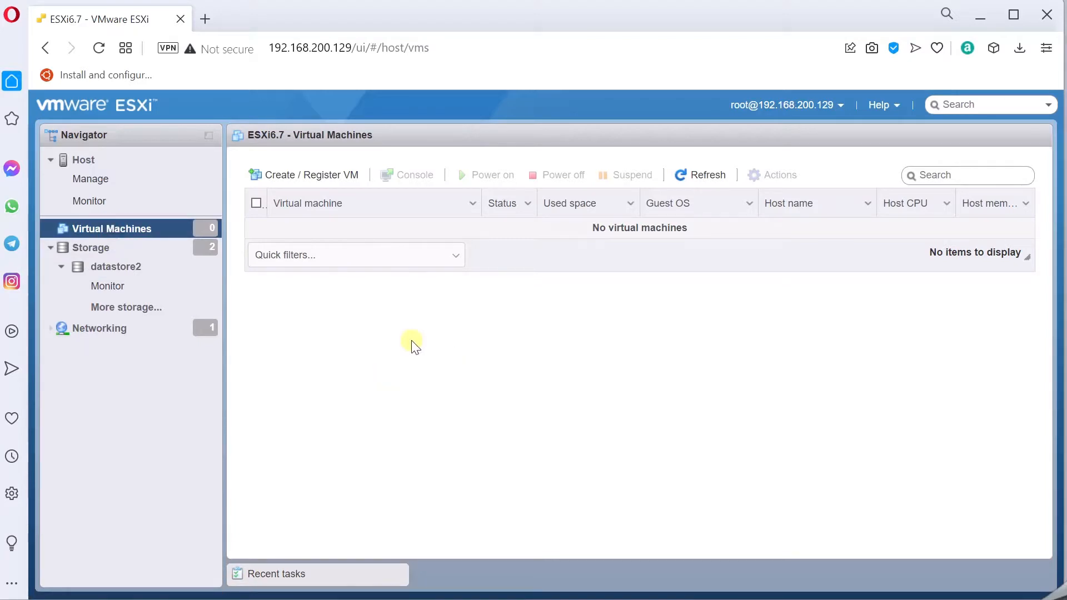
- Start the Create / Register VM wizard for a brand-new virtual machine
{"action": "left_click", "coordinate": [328, 179]}
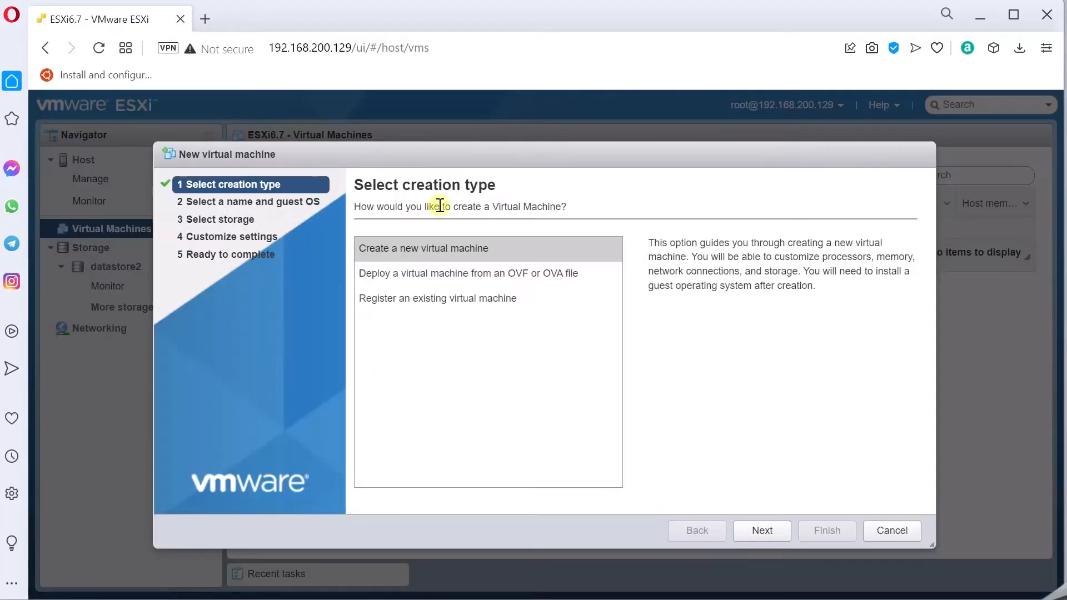
{"action": "left_click", "coordinate": [462, 251]}
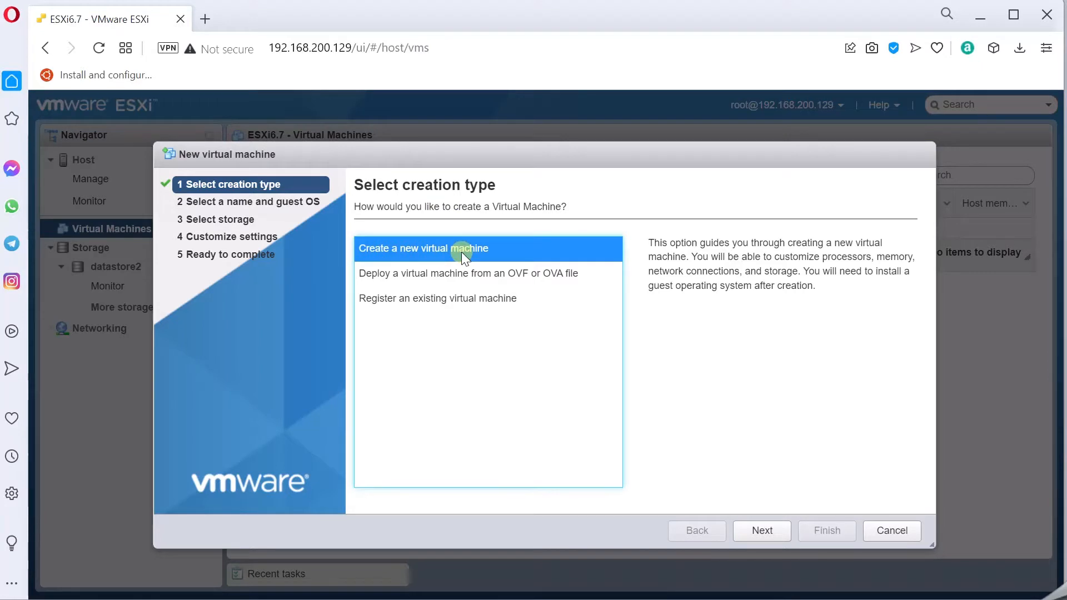
{"action": "left_click", "coordinate": [765, 533]}
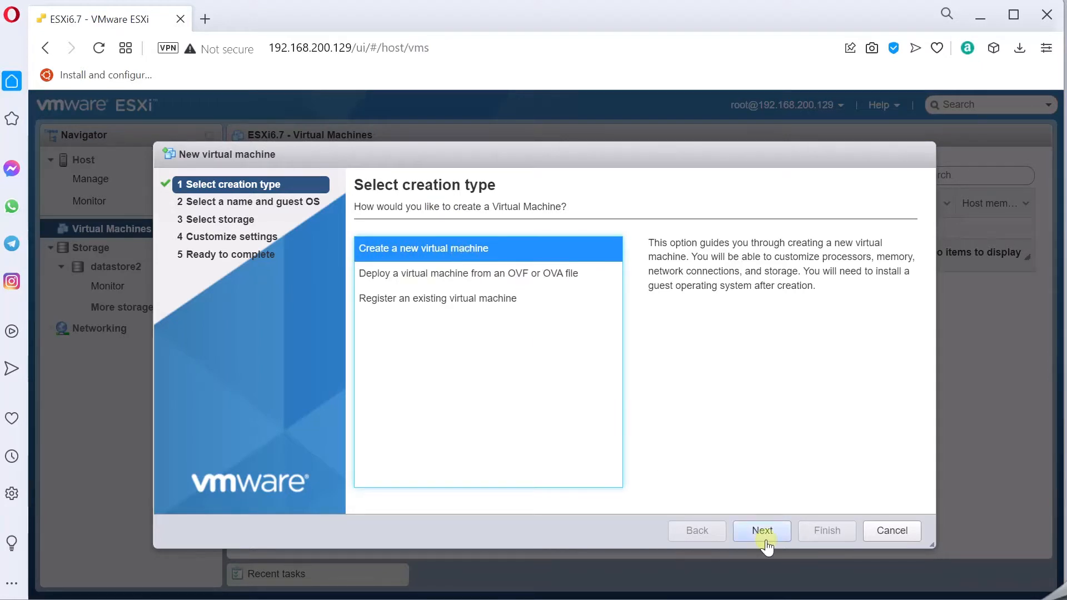
- Name the VM Win10, keep ESXi 6.7 compatibility, and set the guest to Windows 10 (64-bit)
{"action": "left_click", "coordinate": [462, 270]}
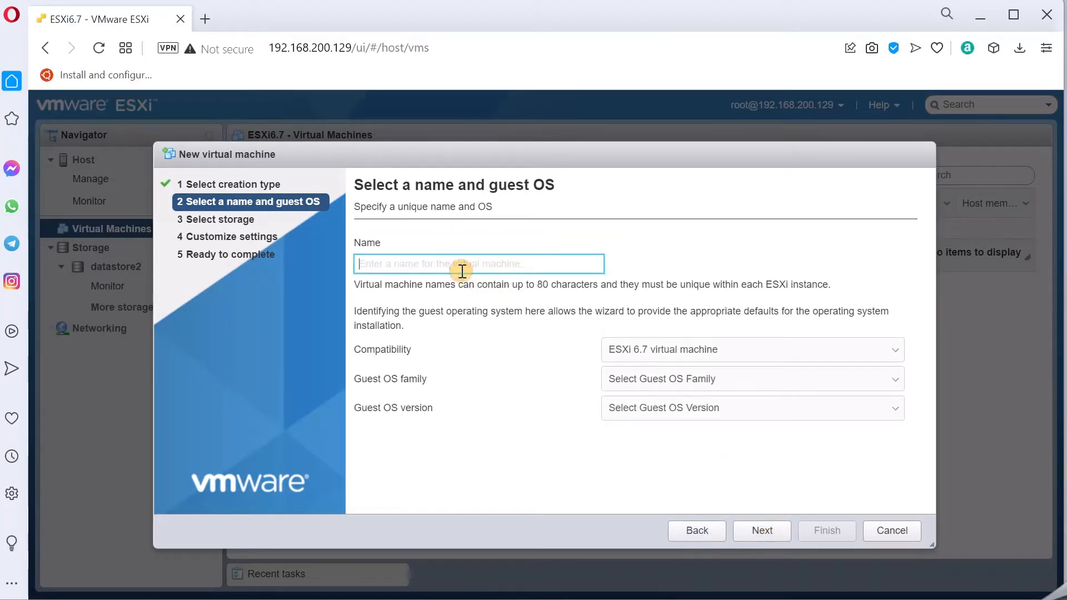
{"action": "type", "text": "W"}
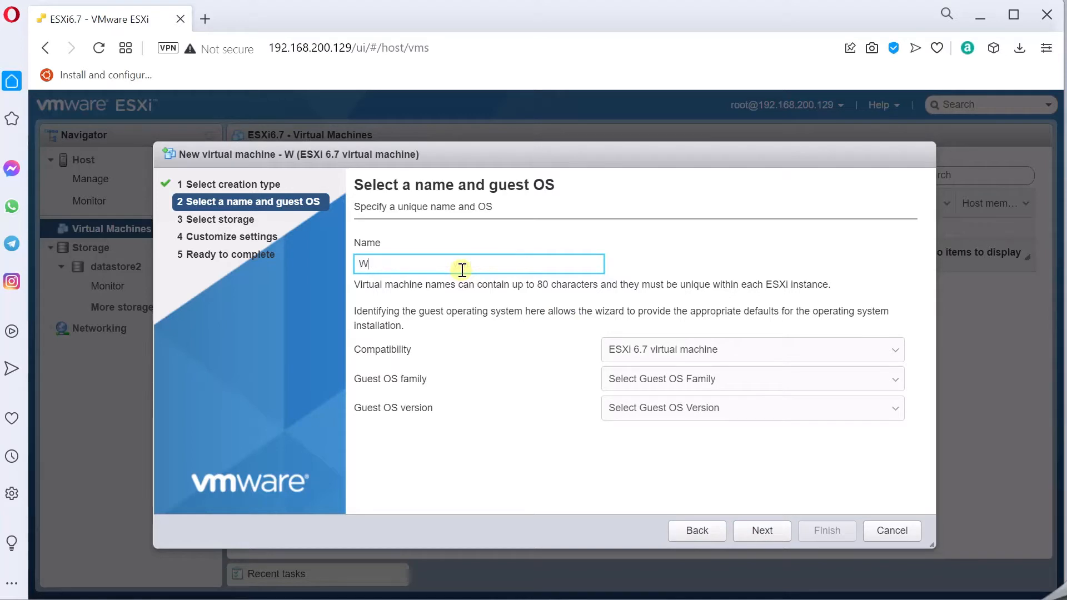
{"action": "type", "text": "in10"}
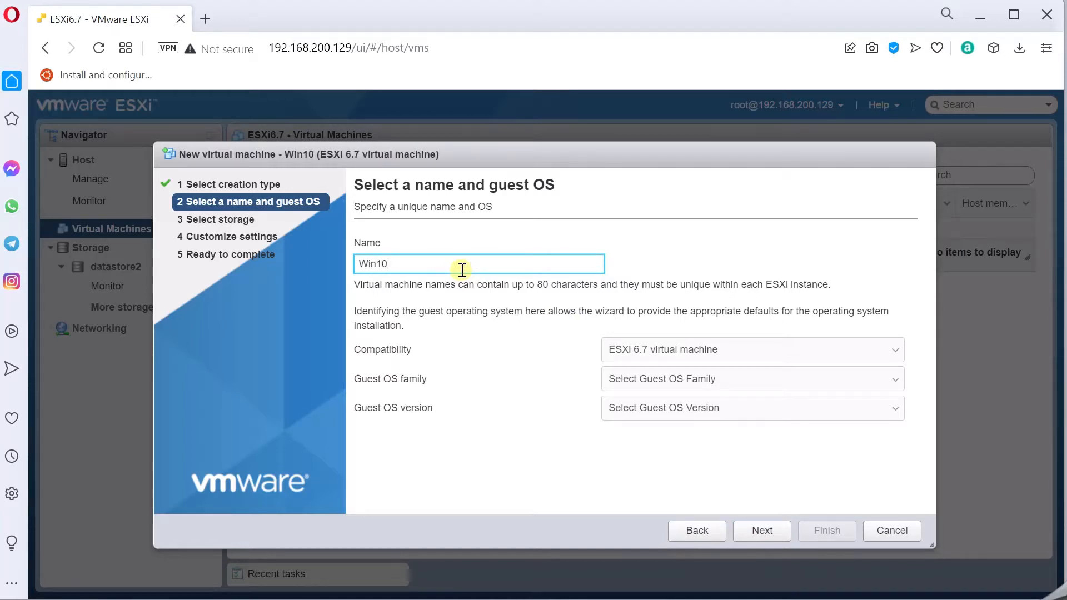
{"action": "left_click", "coordinate": [738, 350]}
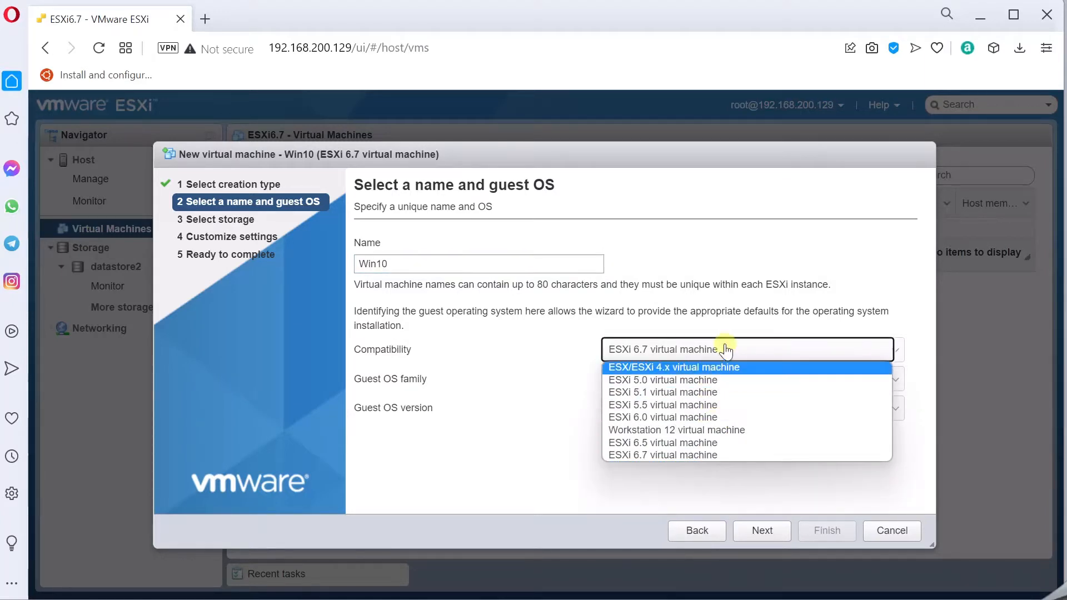
{"action": "left_click", "coordinate": [726, 350]}
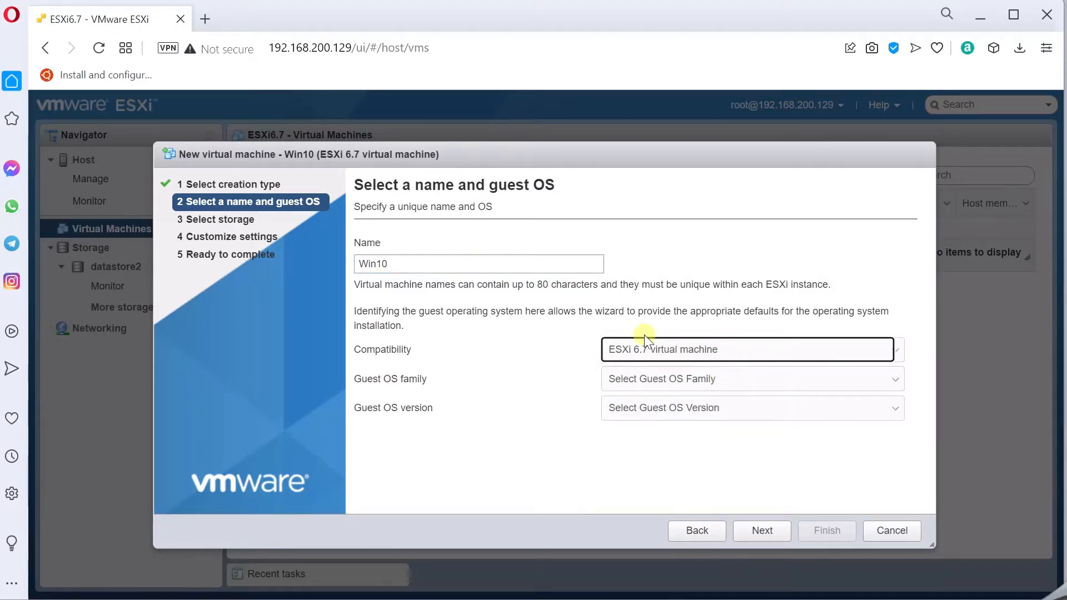
{"action": "left_click", "coordinate": [661, 385]}
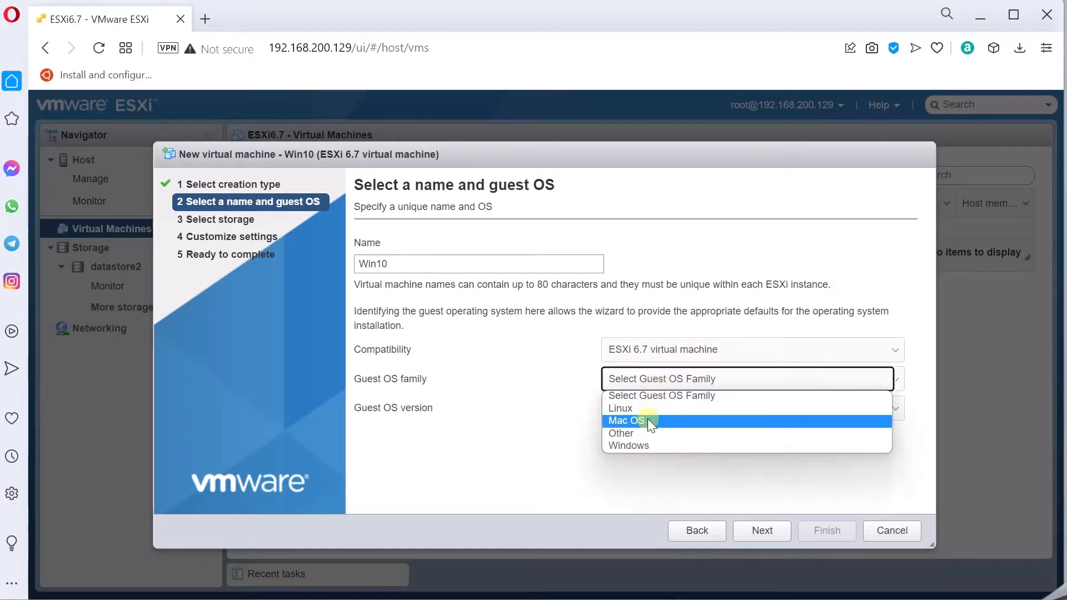
{"action": "left_click", "coordinate": [643, 446]}
{"action": "left_click", "coordinate": [632, 409]}
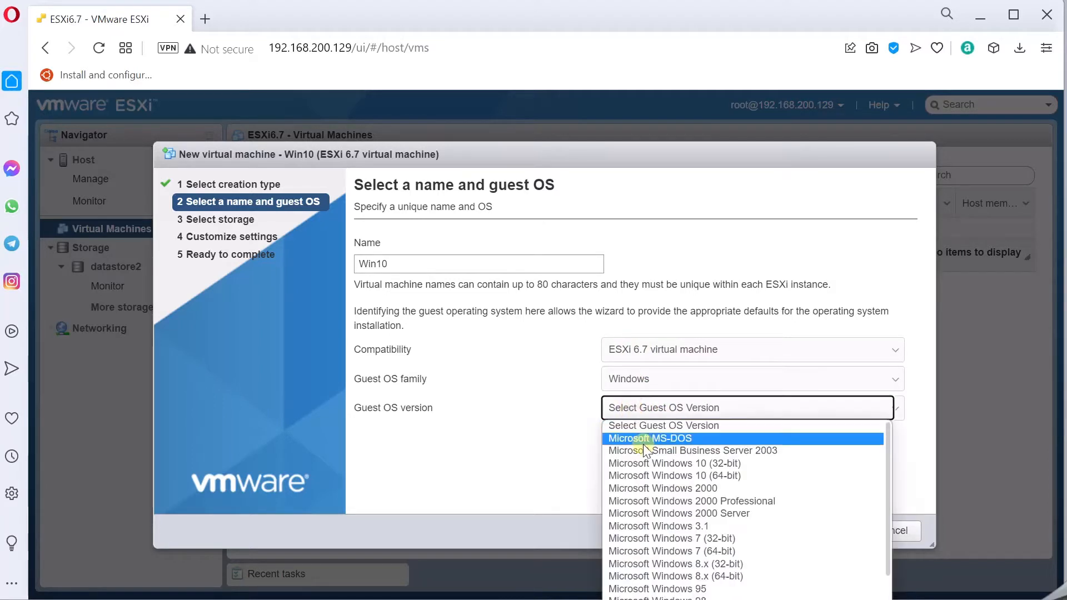
{"action": "left_click", "coordinate": [645, 476]}
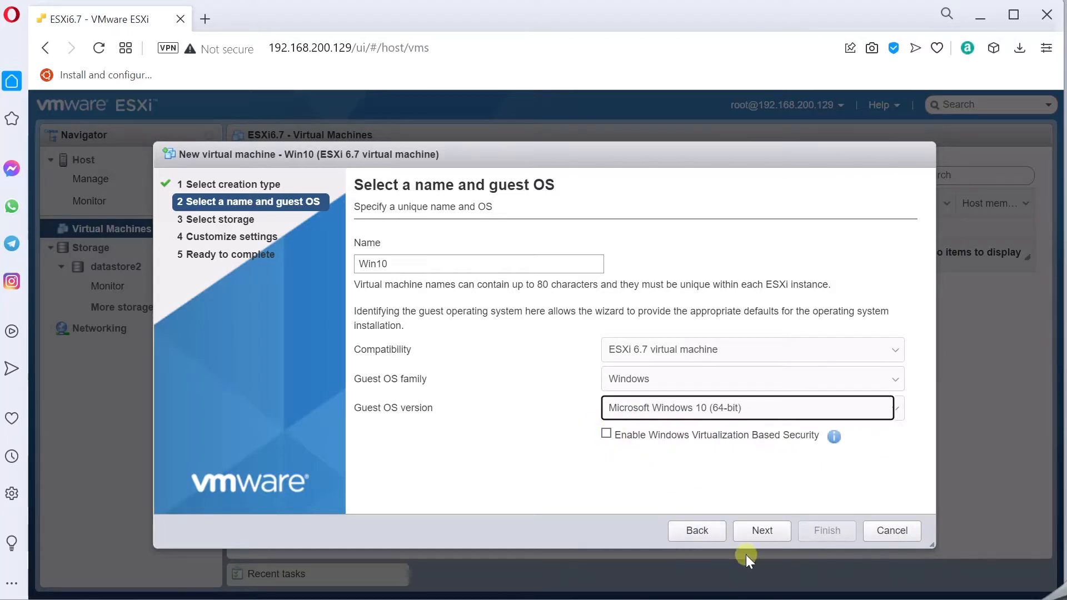
{"action": "left_click", "coordinate": [762, 533]}
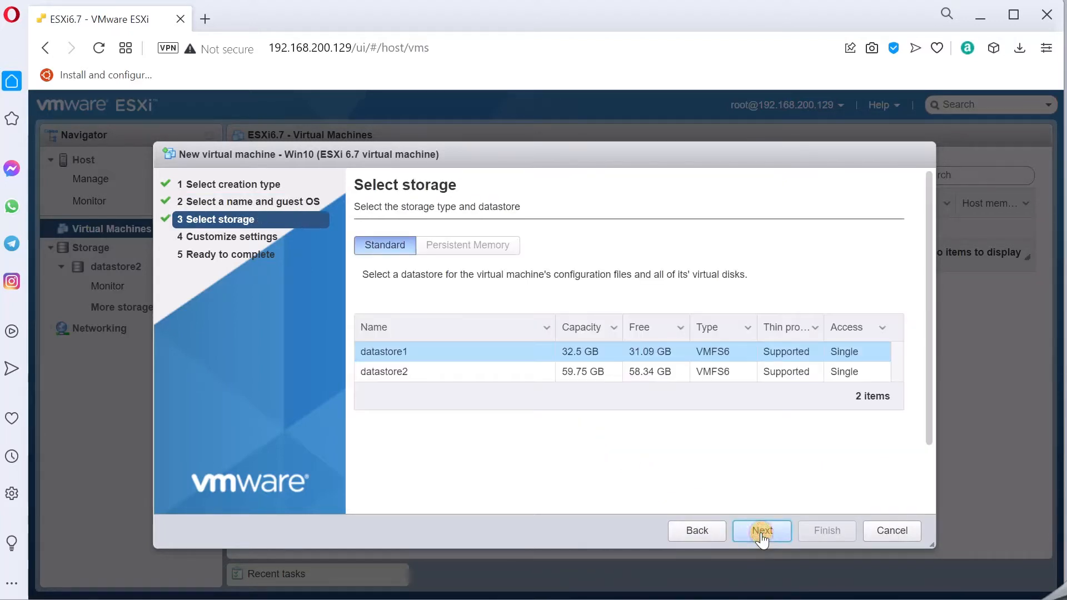
- Store the VM on datastore2 and reduce it to 1 CPU
{"action": "left_click", "coordinate": [580, 372]}
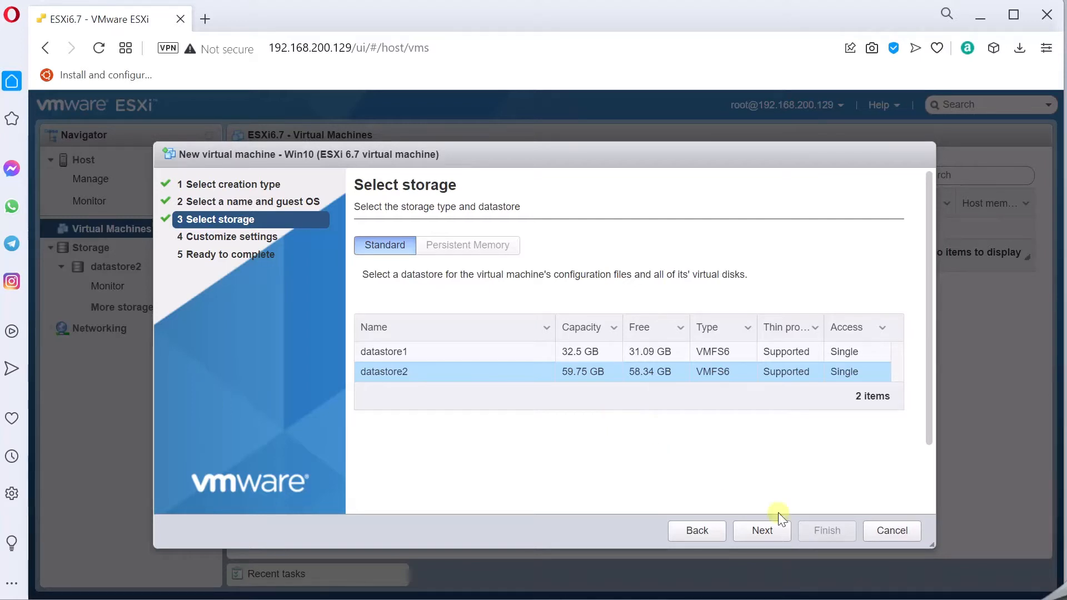
{"action": "left_click", "coordinate": [757, 532]}
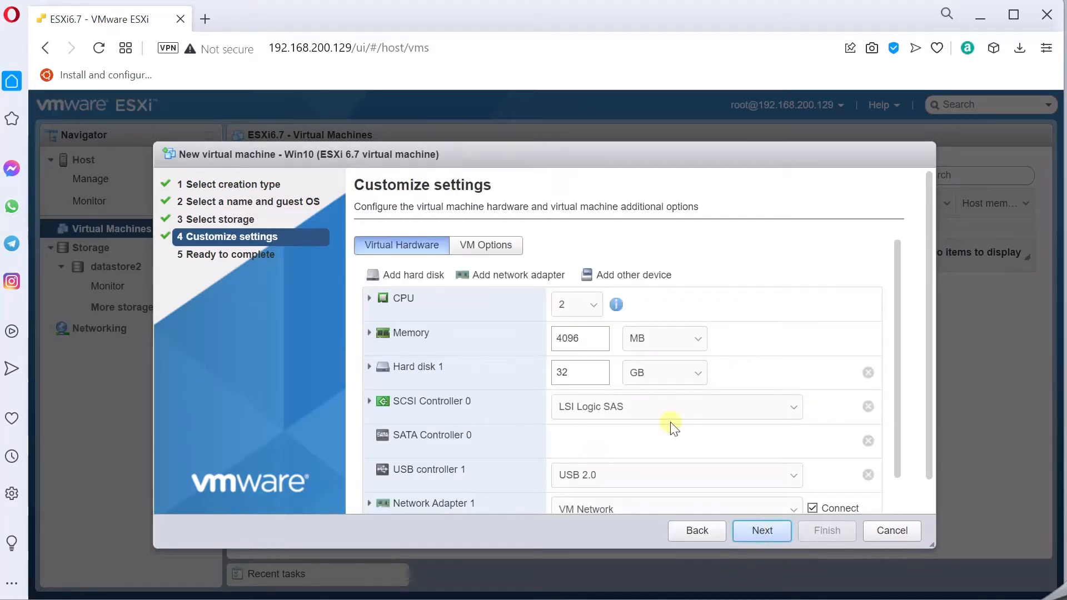
{"action": "left_click", "coordinate": [584, 308]}
{"action": "left_click", "coordinate": [581, 325]}
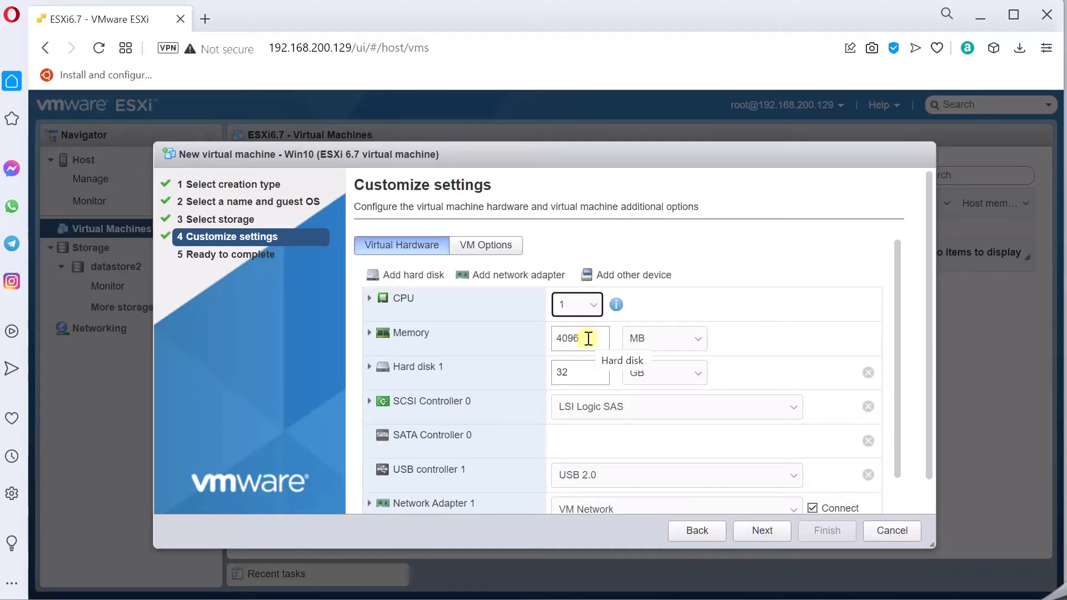
- Expand CD/DVD Drive 1 and open its source choices
{"action": "scroll", "coordinate": [593, 363], "scroll_direction": "down", "scroll_amount": 2}
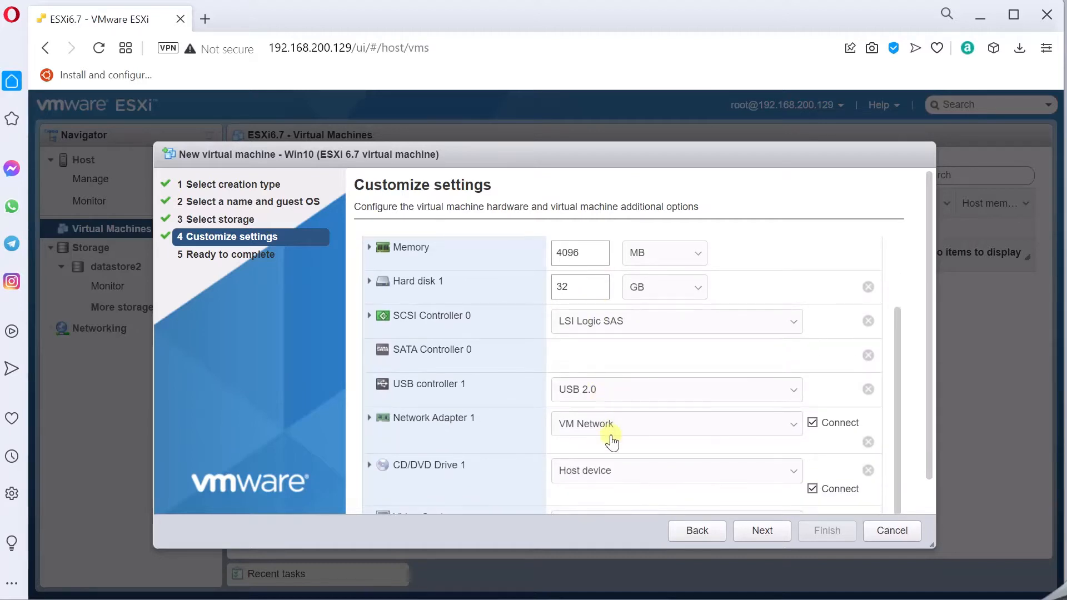
{"action": "scroll", "coordinate": [634, 448], "scroll_direction": "down", "scroll_amount": 1}
{"action": "scroll", "coordinate": [743, 433], "scroll_direction": "up", "scroll_amount": 2}
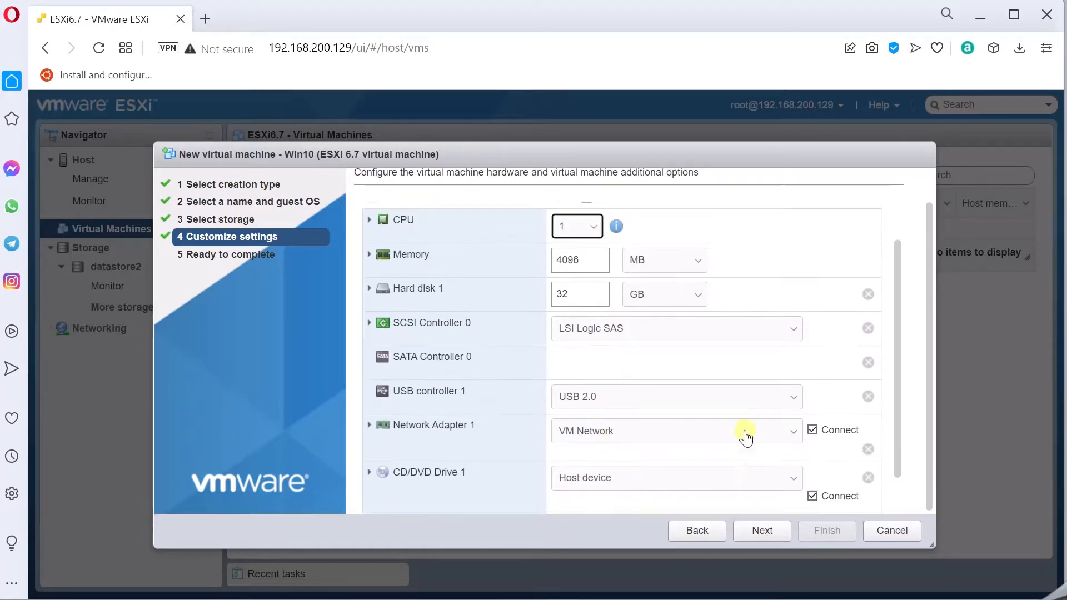
{"action": "scroll", "coordinate": [748, 443], "scroll_direction": "down", "scroll_amount": 2}
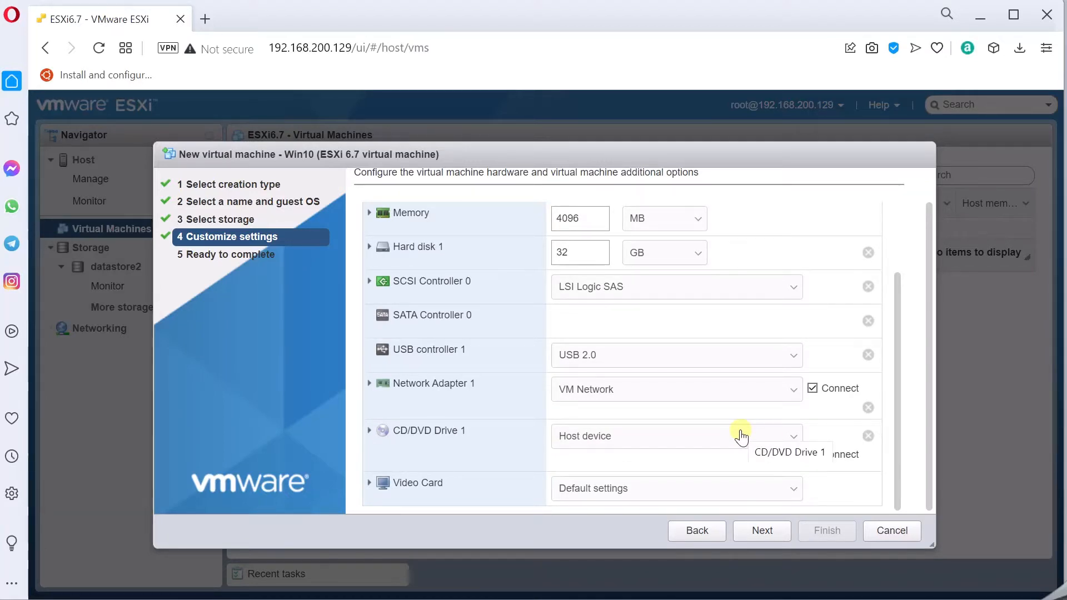
{"action": "left_click", "coordinate": [370, 431]}
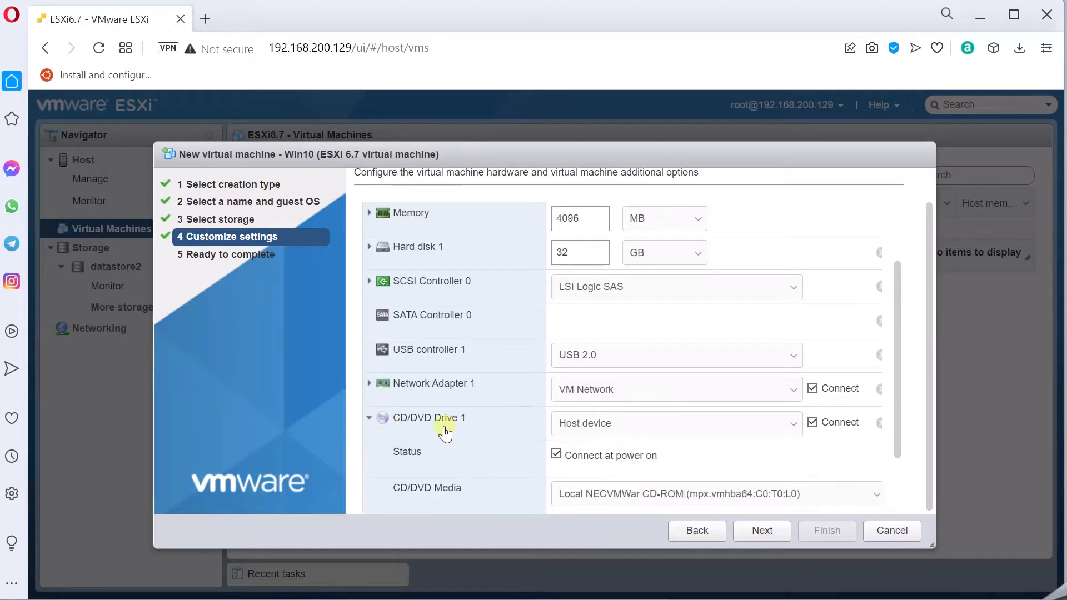
{"action": "scroll", "coordinate": [444, 433], "scroll_direction": "down", "scroll_amount": 2}
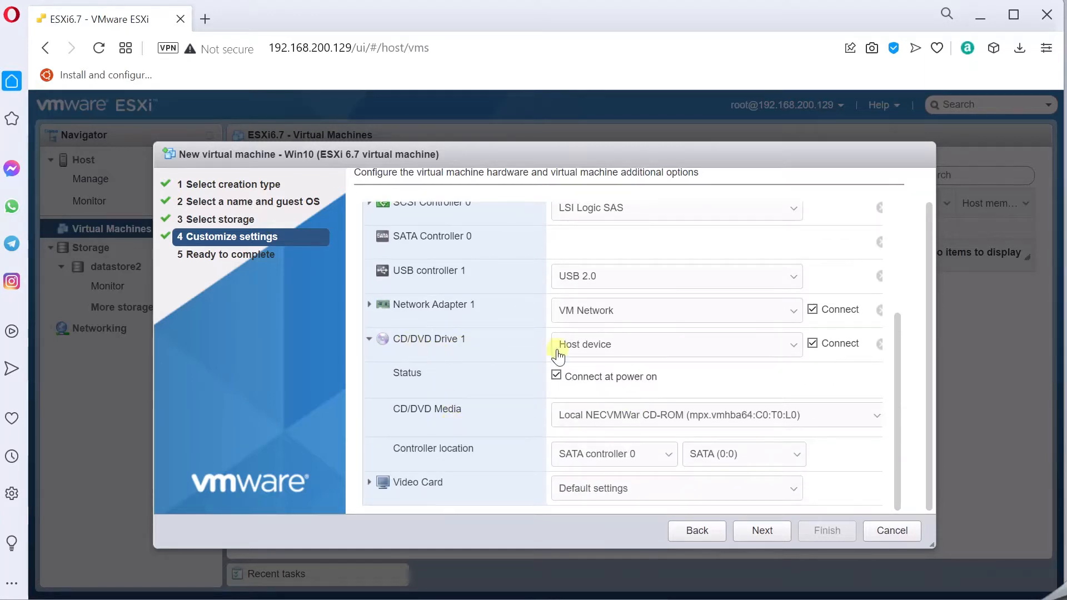
{"action": "left_click", "coordinate": [766, 347]}
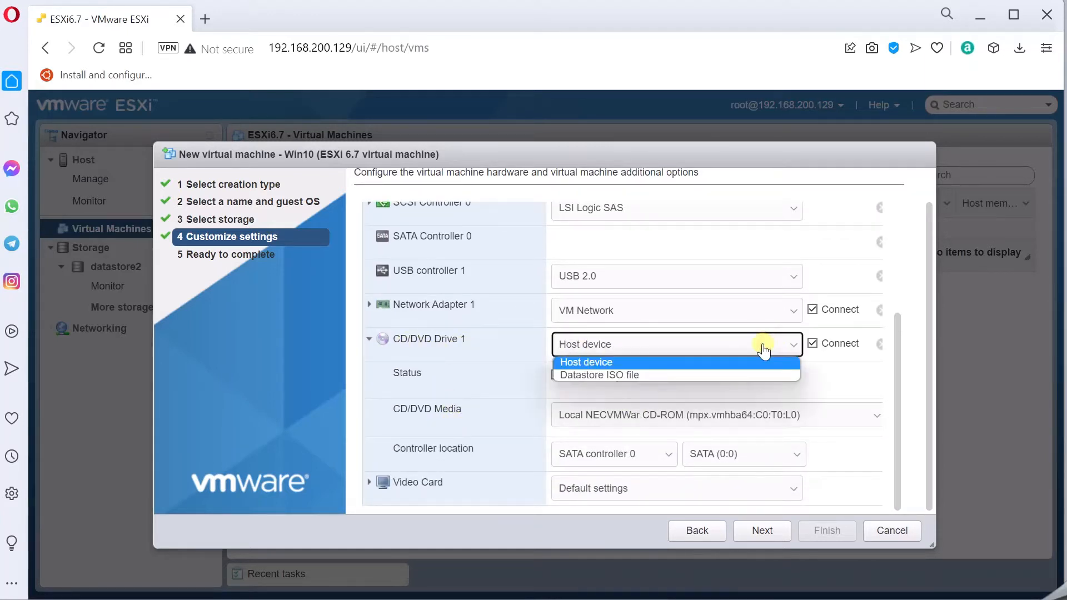
- Set the CD/DVD drive to Datastore ISO file and start a file upload to datastore2
{"action": "left_click", "coordinate": [595, 375]}
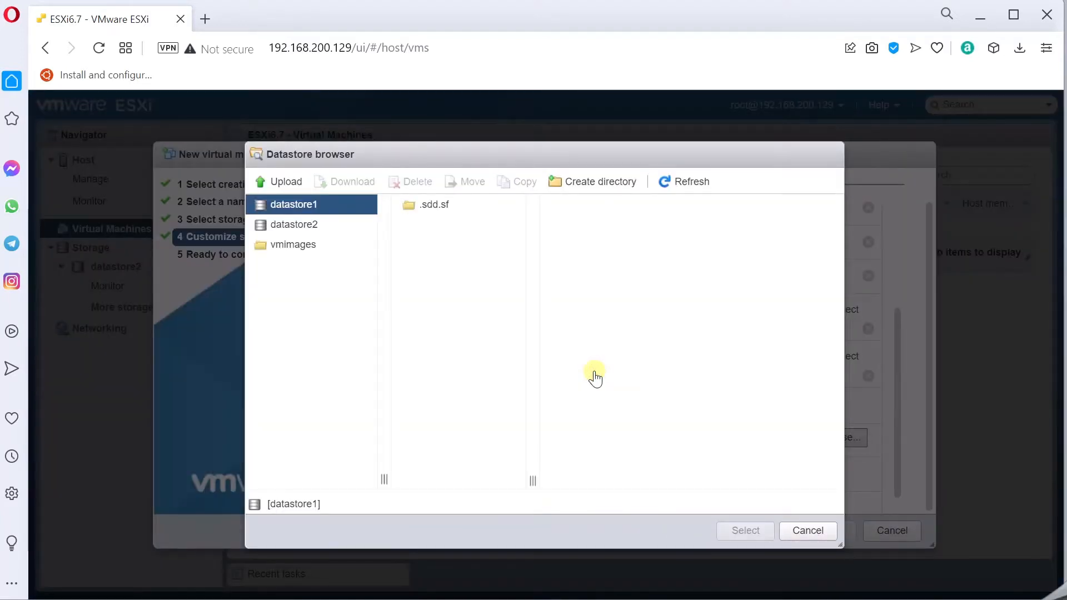
{"action": "left_click", "coordinate": [305, 224]}
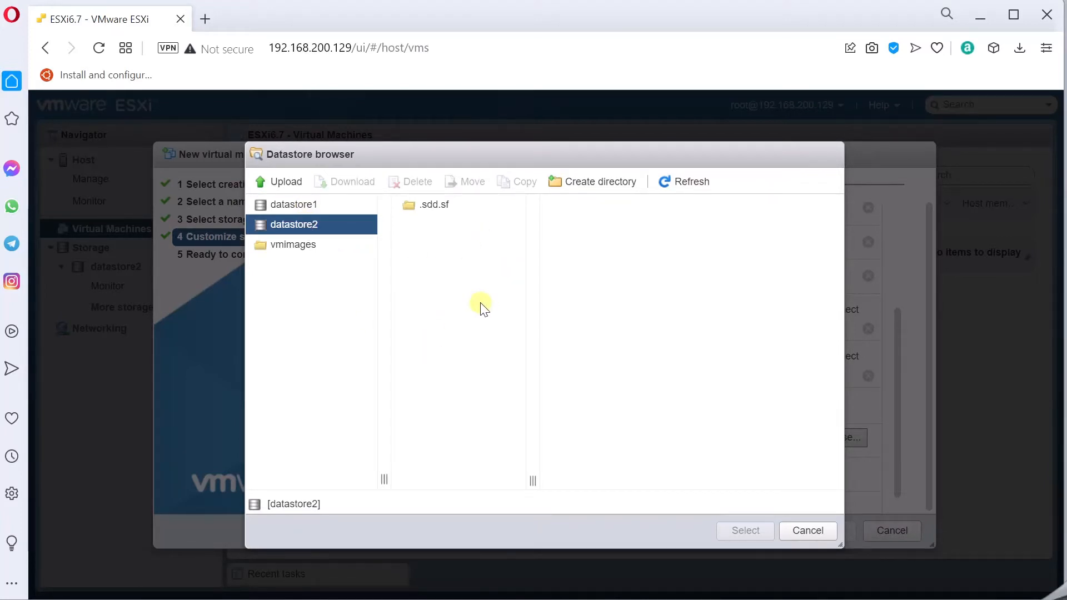
{"action": "left_click", "coordinate": [290, 183]}
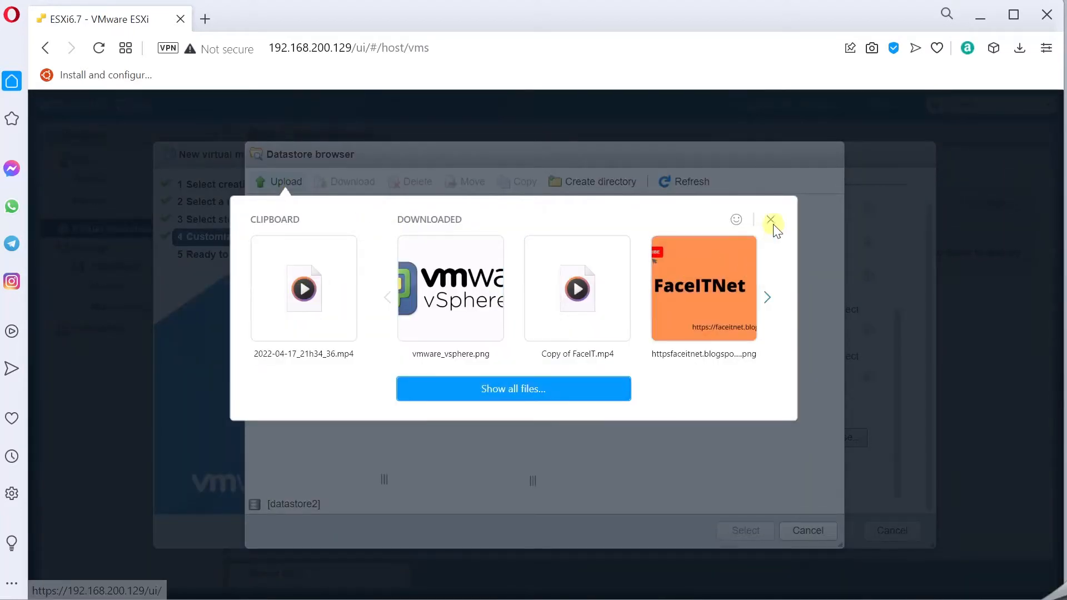
{"action": "left_click", "coordinate": [542, 390]}
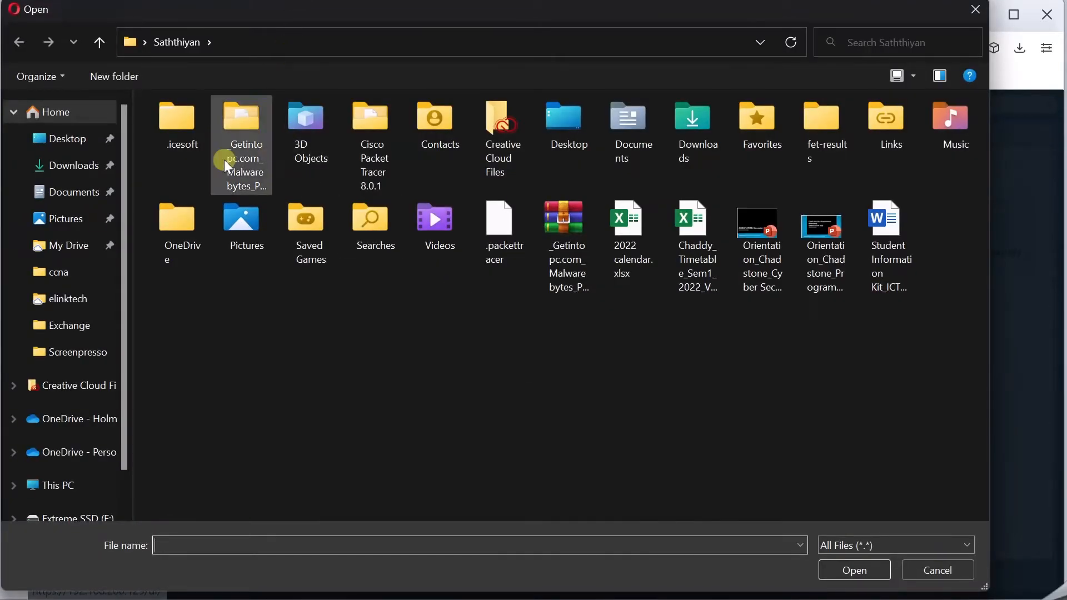
- Upload the Windows 10 ISO from F:\ISO\W10 on Extreme SSD into datastore2
{"action": "left_click", "coordinate": [71, 517]}
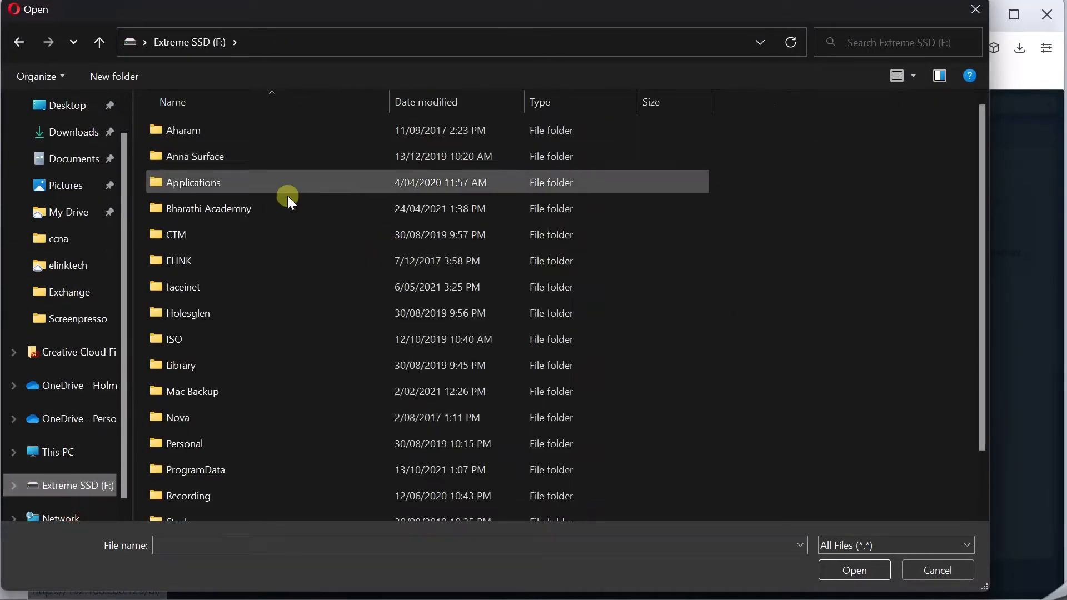
{"action": "double_click", "coordinate": [179, 346]}
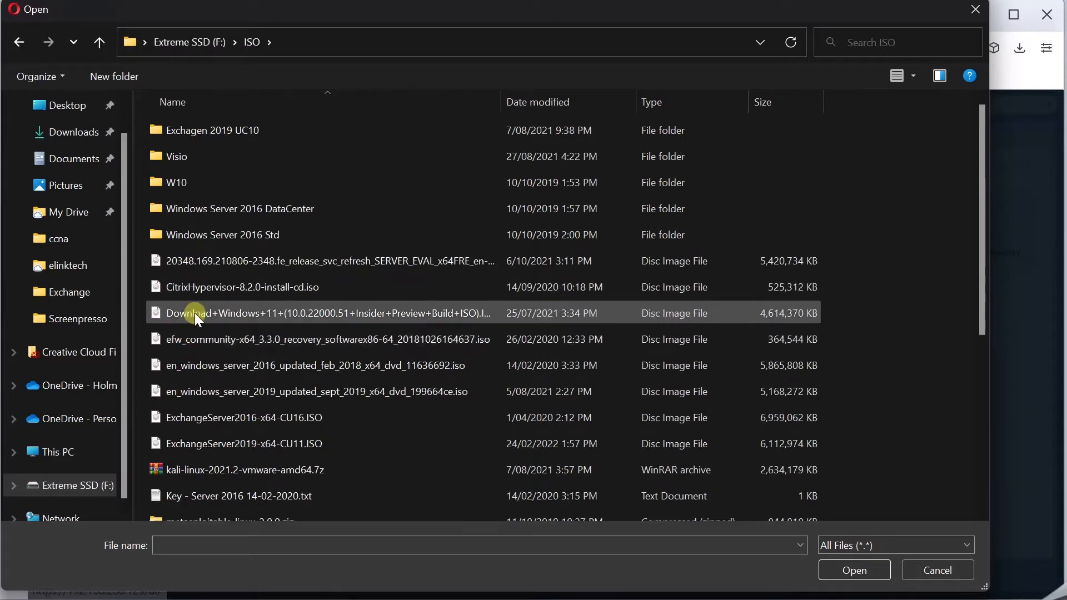
{"action": "scroll", "coordinate": [185, 436], "scroll_direction": "down", "scroll_amount": 1}
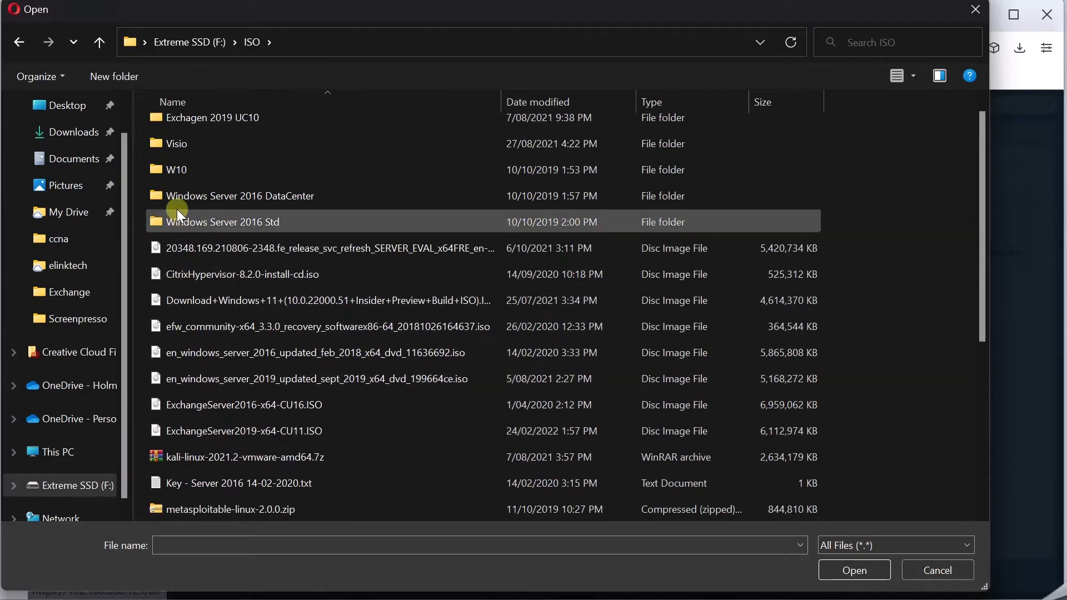
{"action": "double_click", "coordinate": [165, 169]}
{"action": "double_click", "coordinate": [181, 133]}
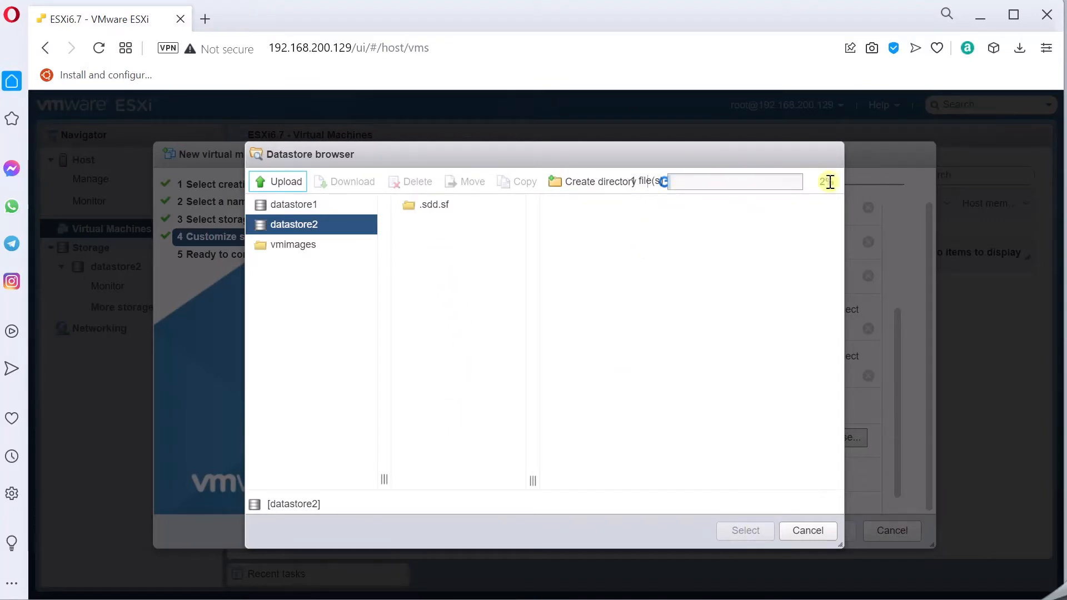
- After the upload completes, select the en_windows_10 ISO on datastore2 as CD/DVD media
{"action": "left_click_drag", "start_coordinate": [819, 180], "coordinate": [833, 182]}
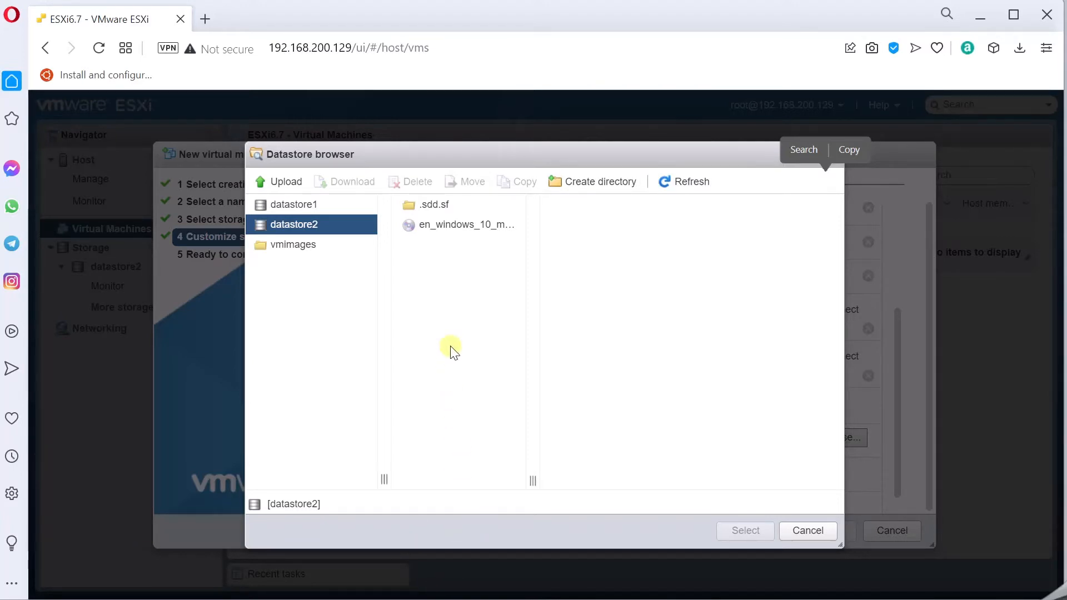
{"action": "left_click", "coordinate": [442, 225]}
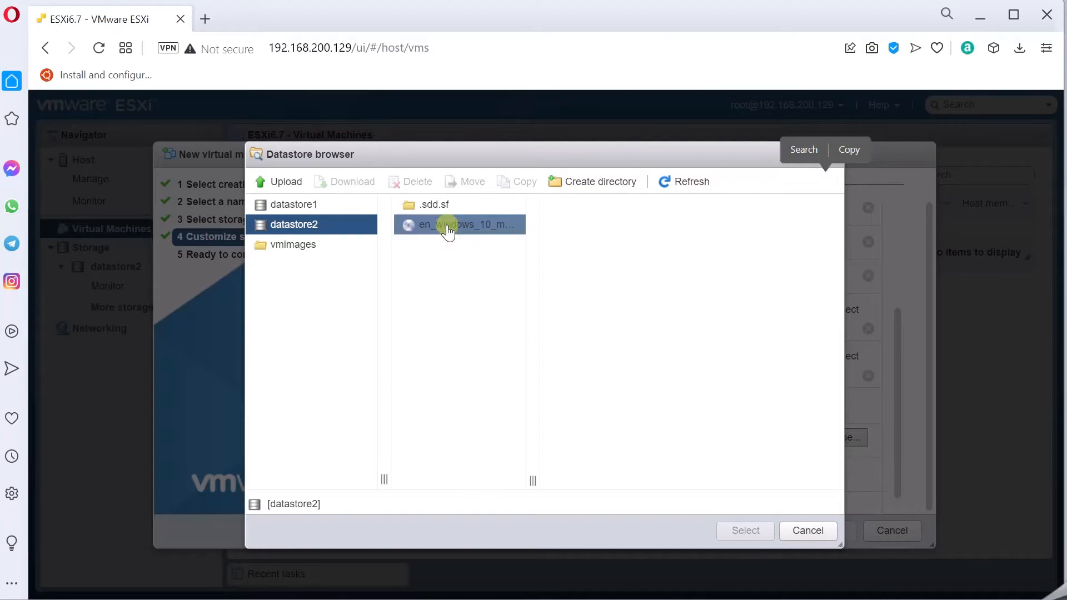
{"action": "left_click", "coordinate": [746, 530]}
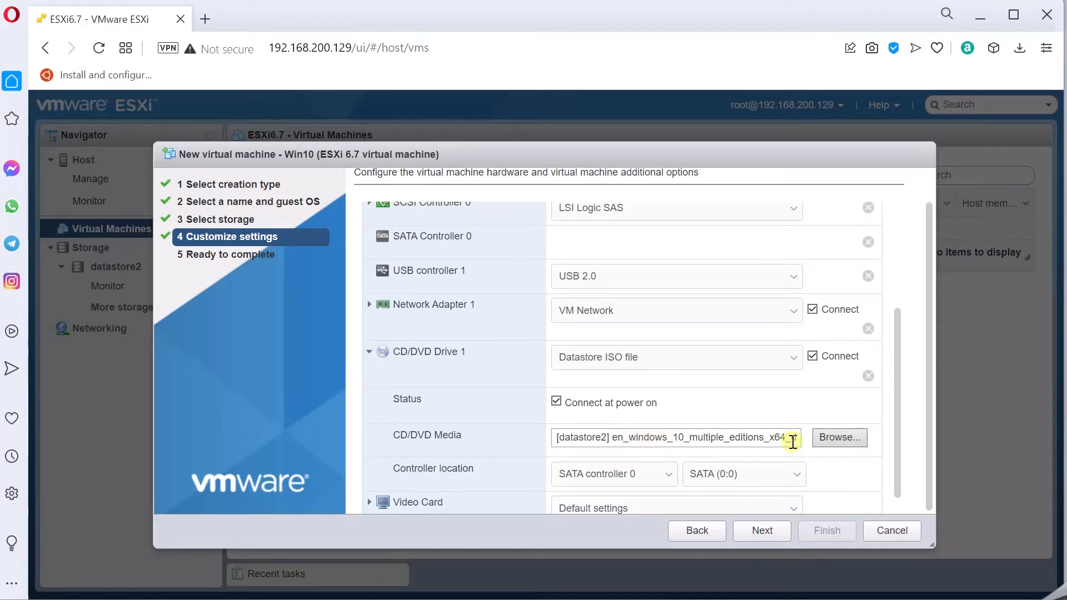
- Check the ISO path and hardware list, then finish creating the Win10 VM
{"action": "left_click", "coordinate": [676, 435]}
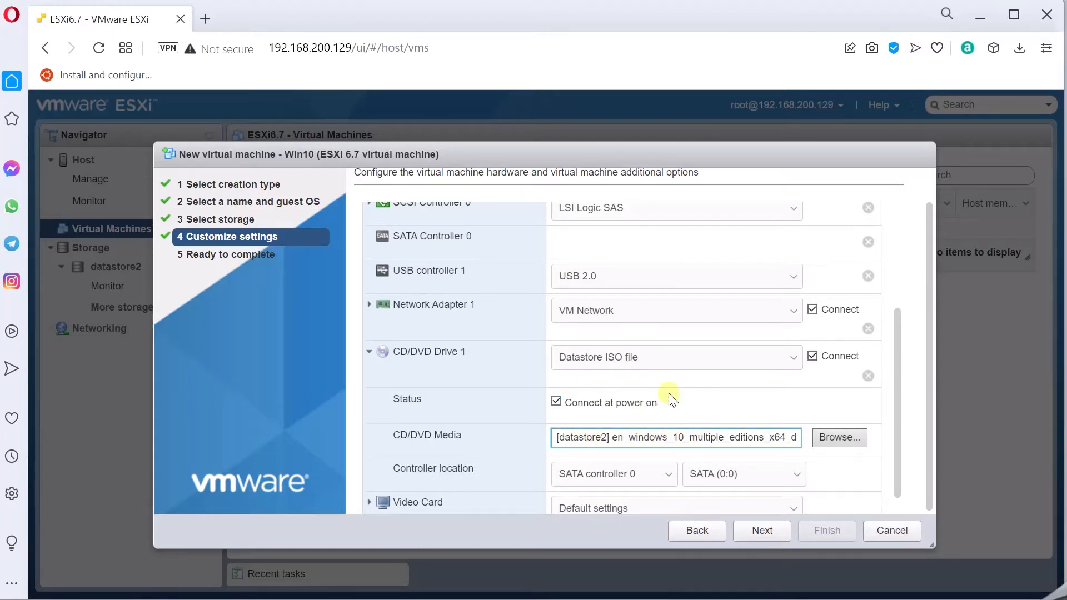
{"action": "scroll", "coordinate": [659, 373], "scroll_direction": "down", "scroll_amount": 1}
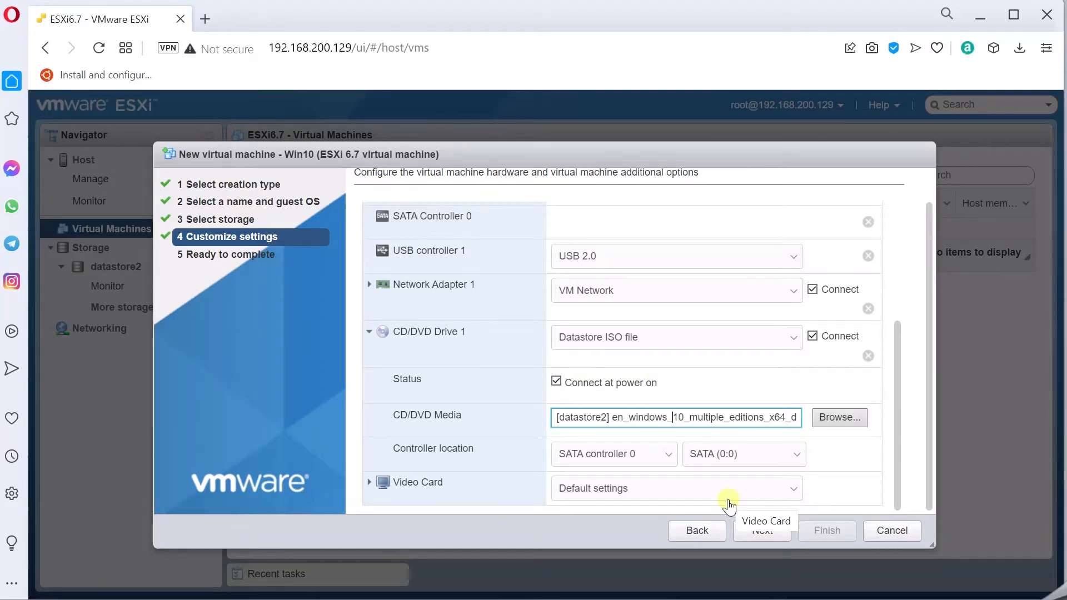
{"action": "left_click", "coordinate": [762, 532]}
{"action": "left_click", "coordinate": [826, 532]}
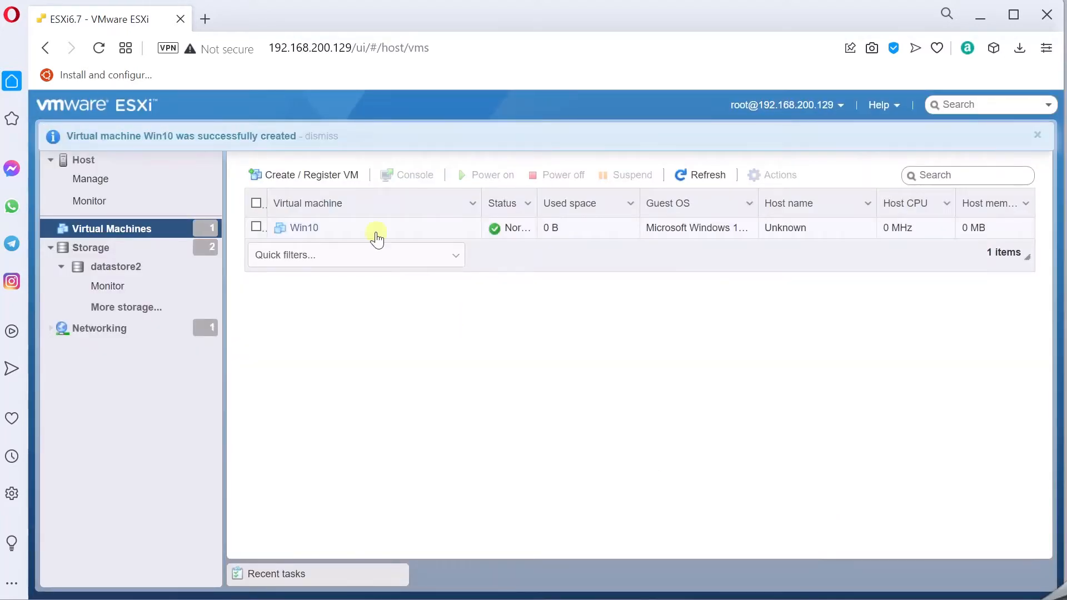
- Power on the newly created Win10 virtual machine
{"action": "left_click_drag", "start_coordinate": [82, 138], "coordinate": [297, 138]}
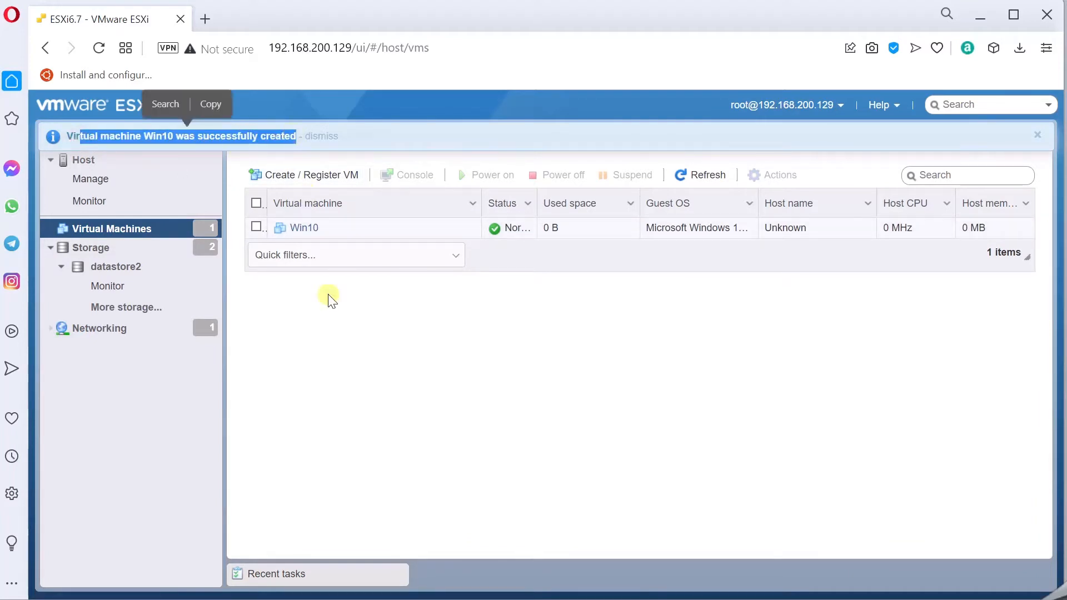
{"action": "left_click", "coordinate": [319, 240]}
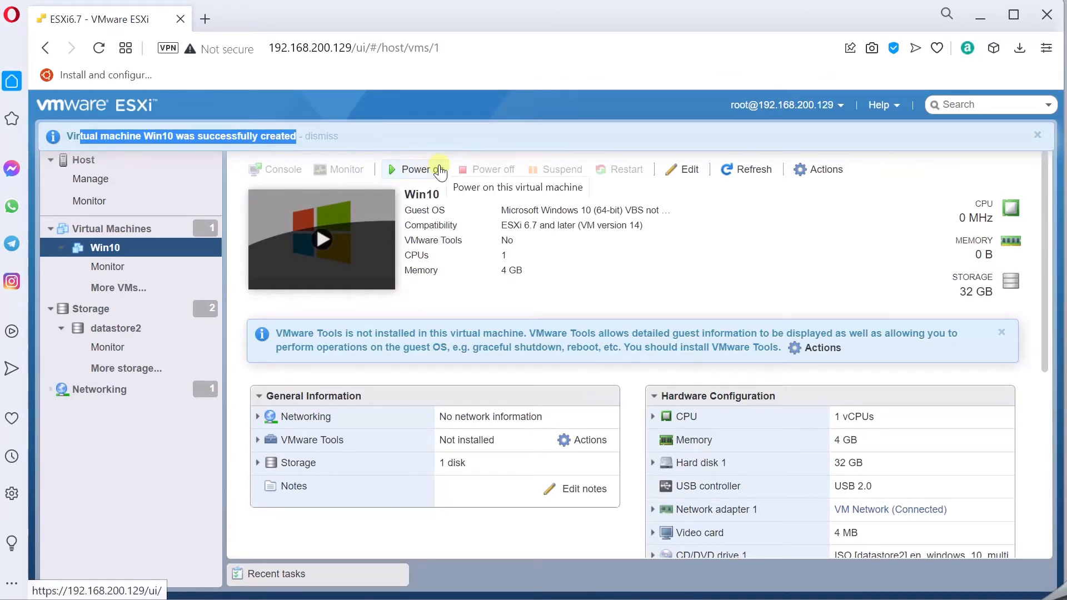
{"action": "left_click", "coordinate": [440, 169]}
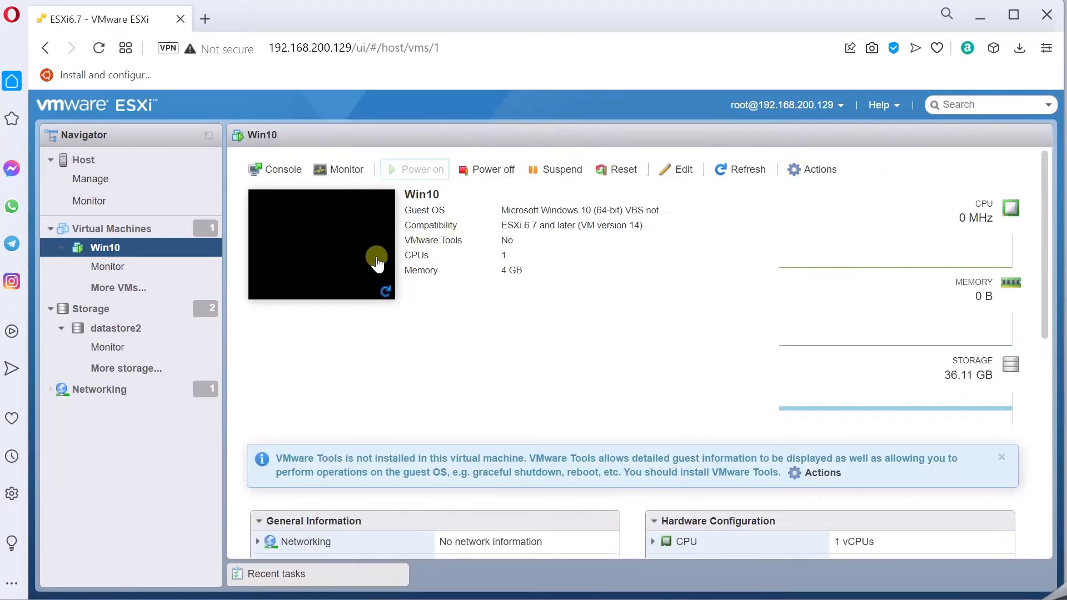
- Open the Win10 browser console and move it higher on the page
{"action": "left_click", "coordinate": [276, 169]}
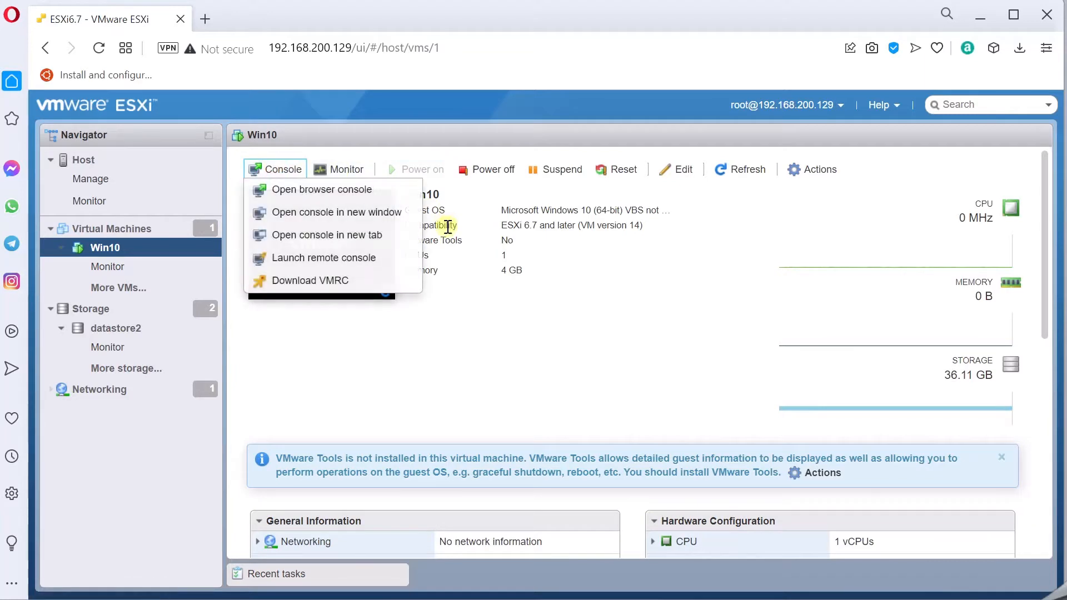
{"action": "left_click", "coordinate": [300, 190]}
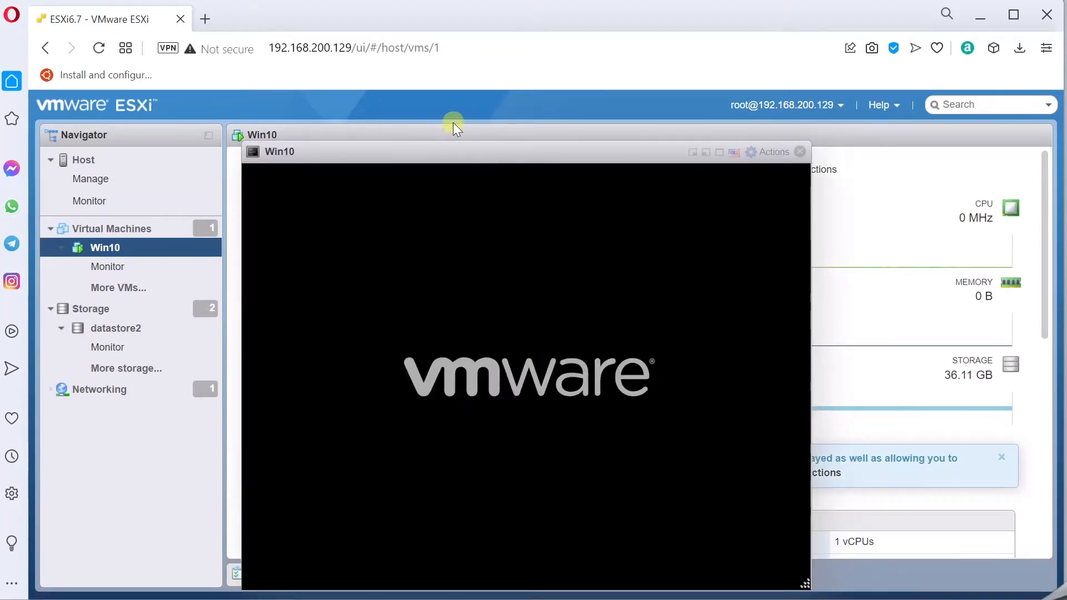
{"action": "left_click_drag", "start_coordinate": [485, 151], "coordinate": [490, 115]}
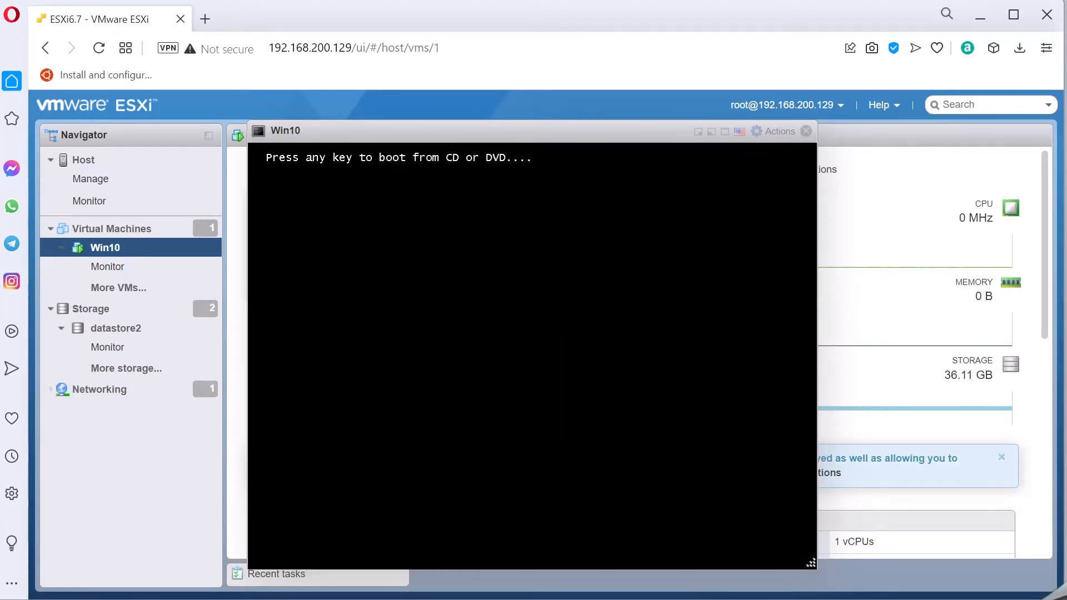
- Boot from the Windows disc, keep default language settings, and skip the product key
{"action": "key", "text": "Return"}
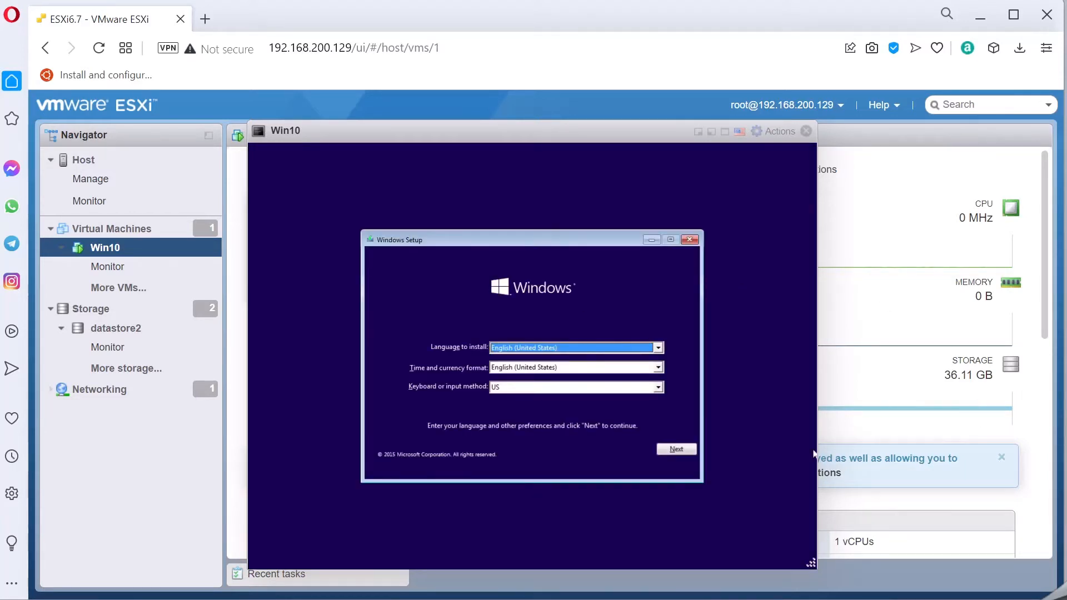
{"action": "left_click", "coordinate": [682, 453]}
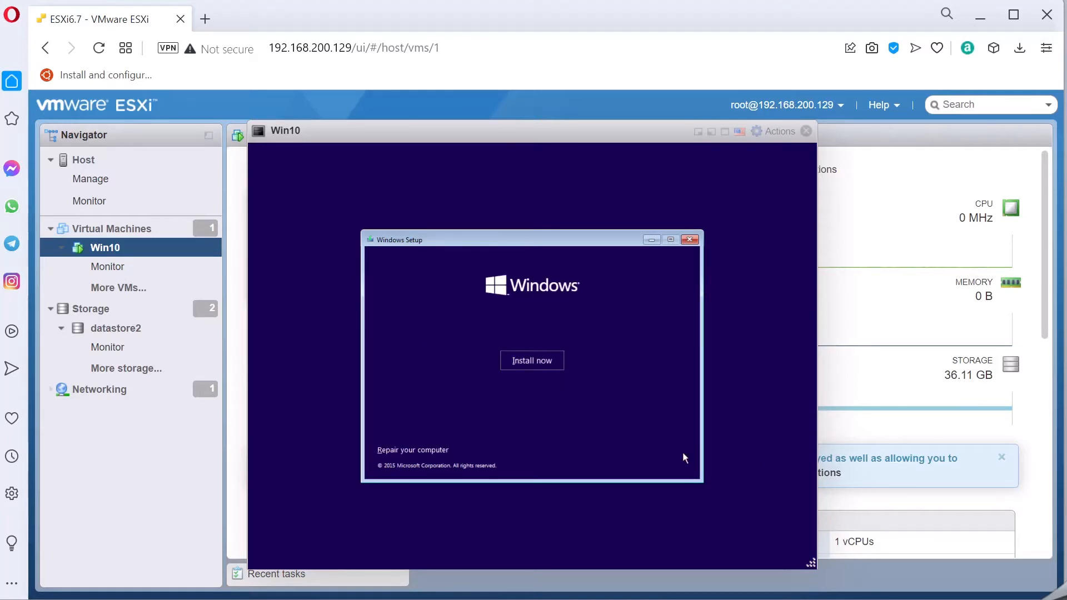
{"action": "left_click", "coordinate": [542, 366]}
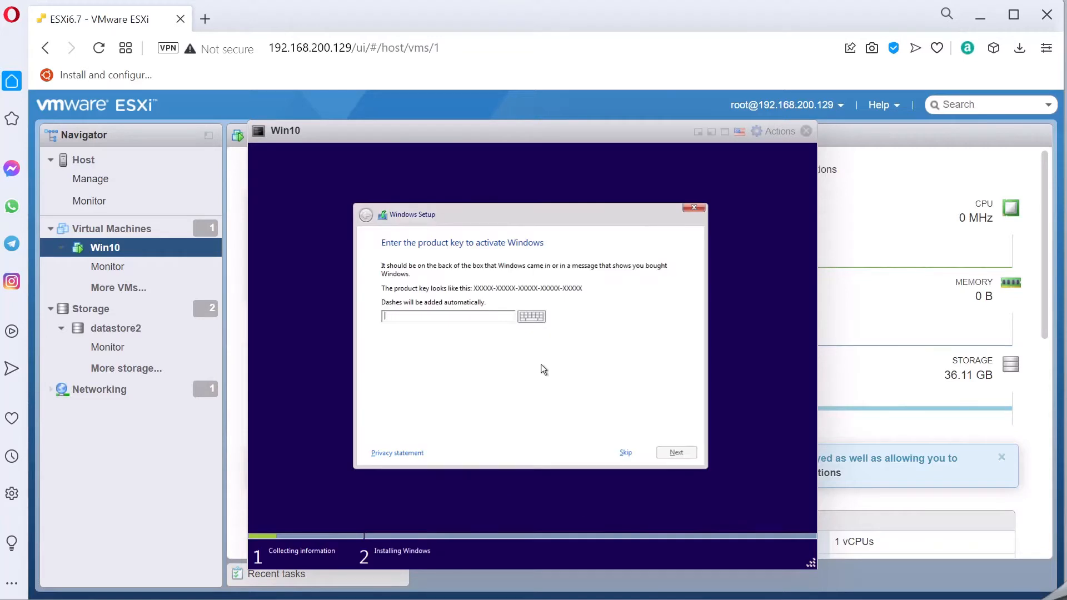
{"action": "left_click", "coordinate": [627, 454]}
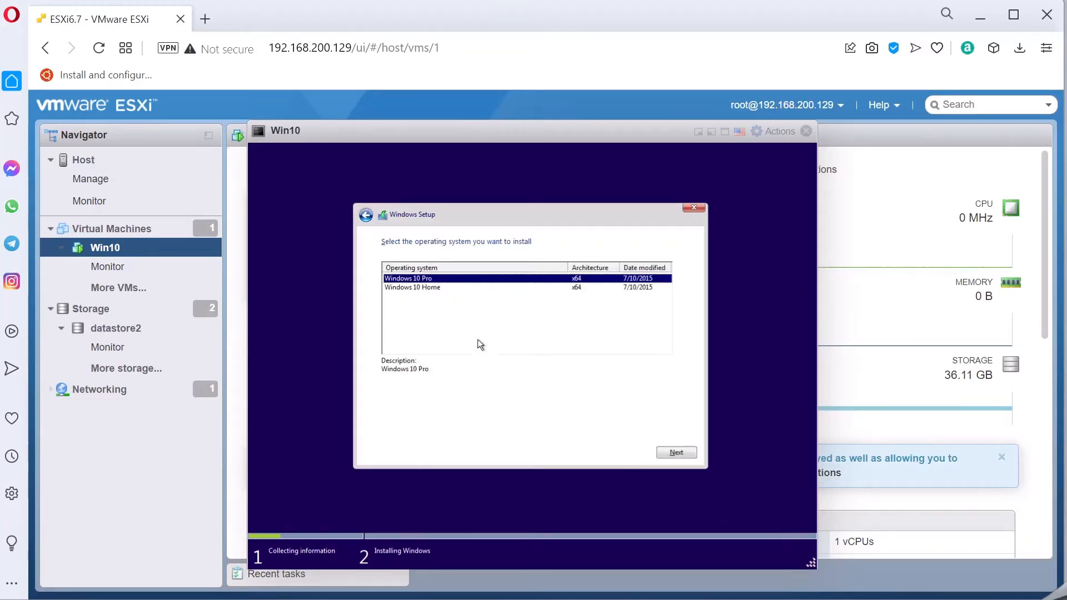
- Pick Windows 10 Pro, accept the license, and custom-install onto the unallocated 32 GB drive
{"action": "left_click", "coordinate": [669, 453]}
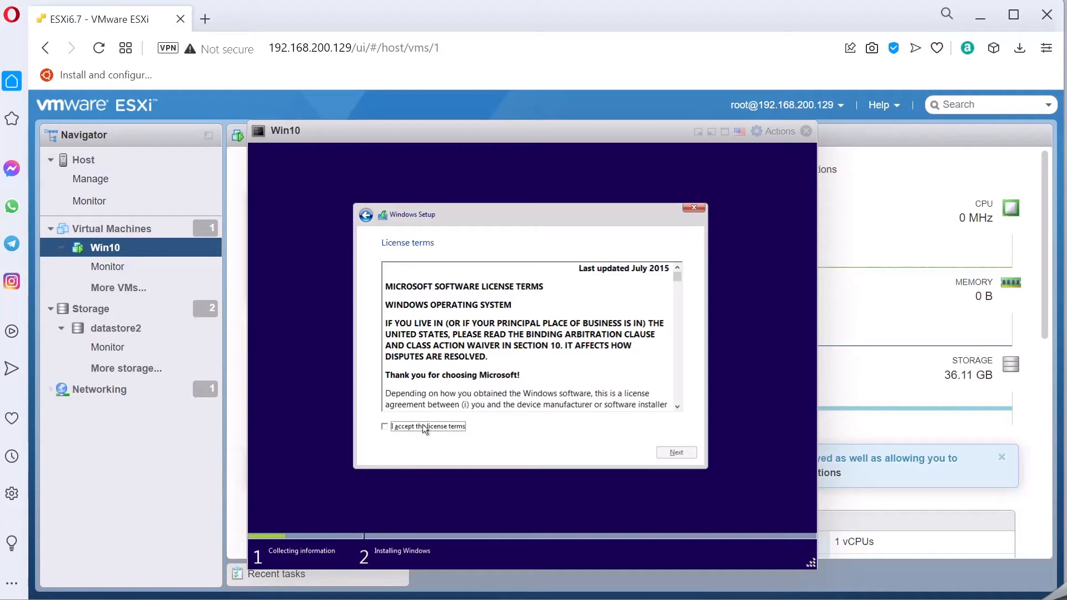
{"action": "left_click", "coordinate": [424, 428]}
{"action": "left_click", "coordinate": [676, 453]}
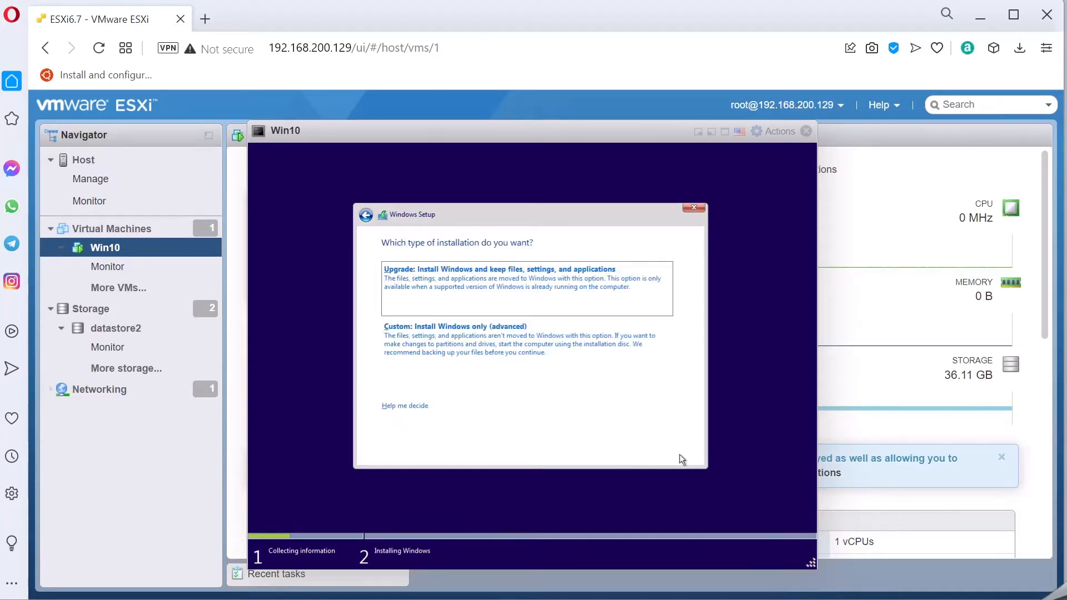
{"action": "left_click", "coordinate": [509, 340]}
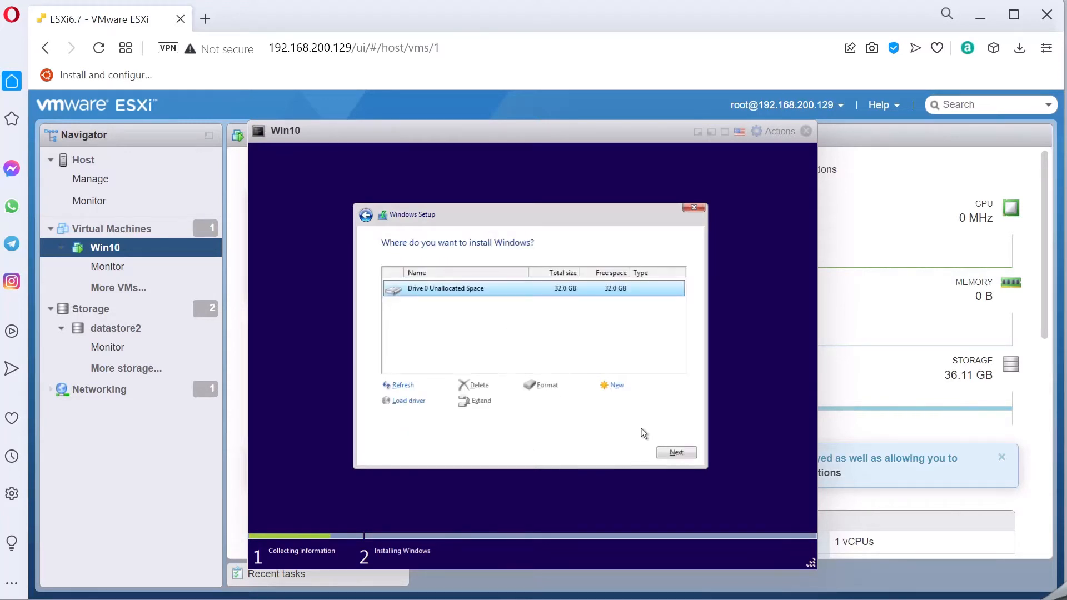
{"action": "left_click", "coordinate": [671, 459]}
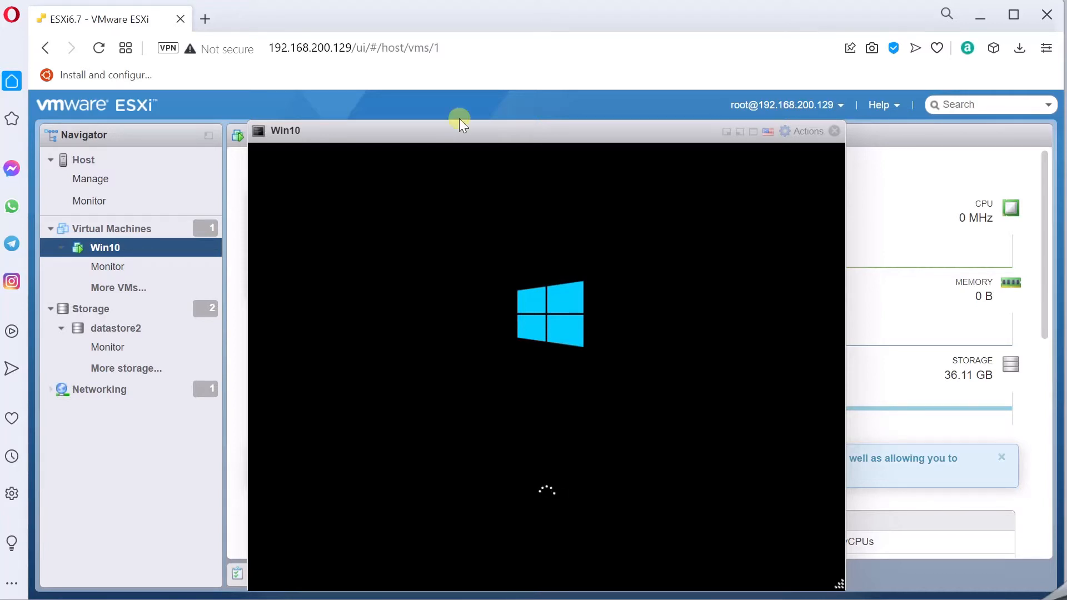
- Shift the console window slightly left while Windows boots to the product key screen
{"action": "mouse_move", "coordinate": [441, 124]}
{"action": "left_mouse_down"}
{"action": "mouse_move", "coordinate": [435, 134]}
{"action": "mouse_move", "coordinate": [425, 111]}
{"action": "left_mouse_up"}
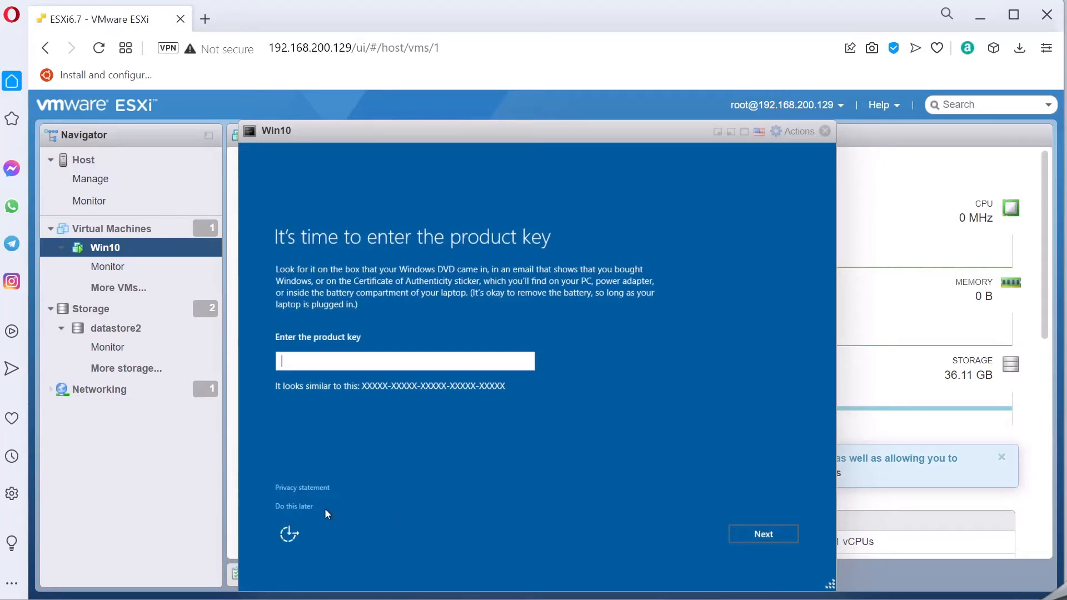
- Choose Do this later for the product key and accept Express settings
{"action": "left_click", "coordinate": [304, 505]}
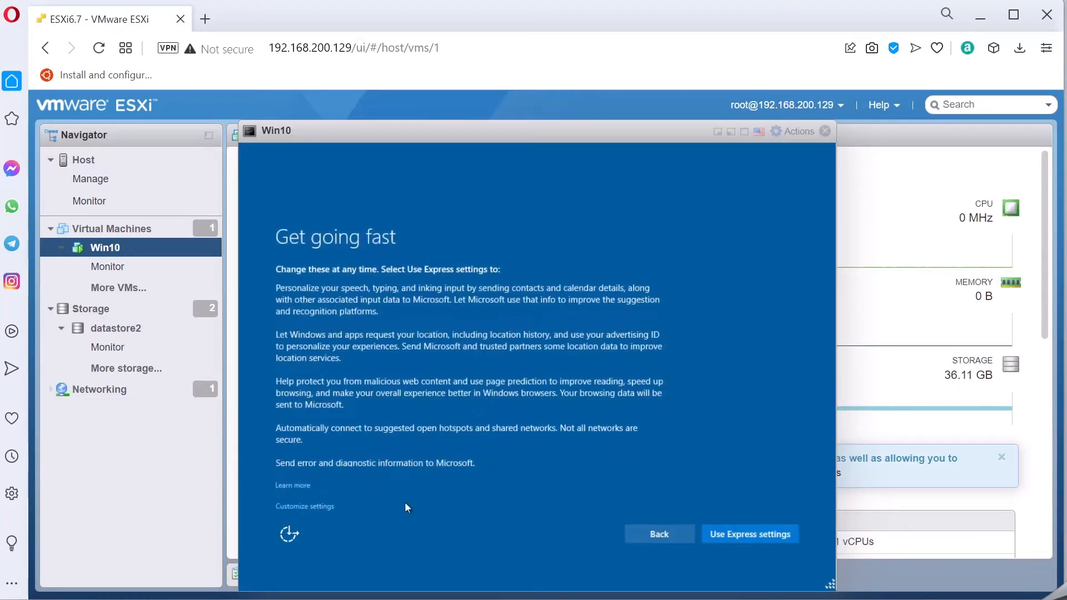
{"action": "left_click", "coordinate": [739, 535]}
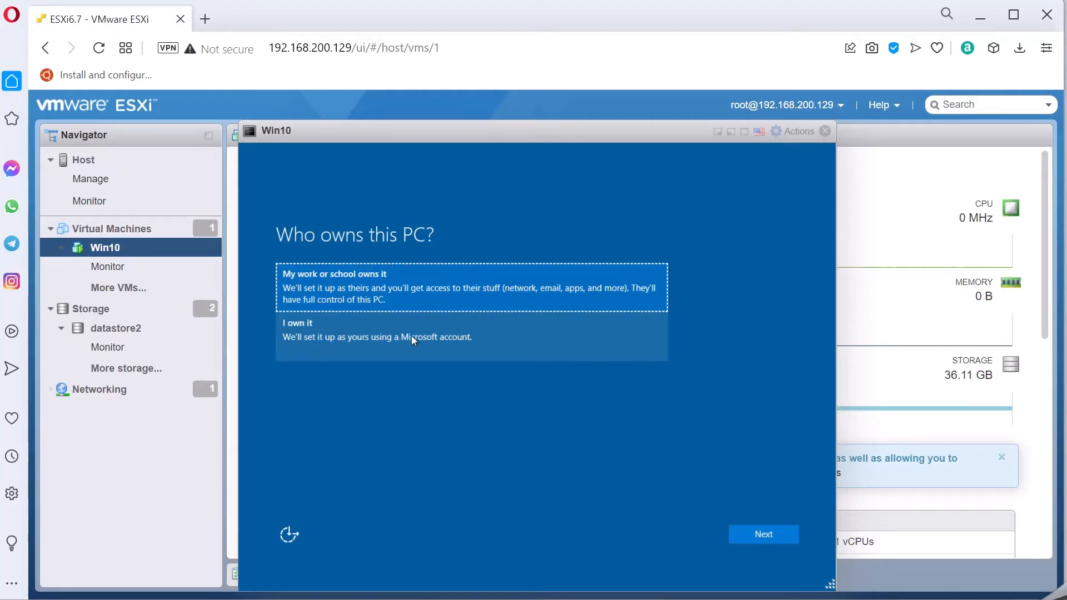
- Back out of work-or-school ownership and set the Windows VM as 'I own it'
{"action": "left_click", "coordinate": [348, 272]}
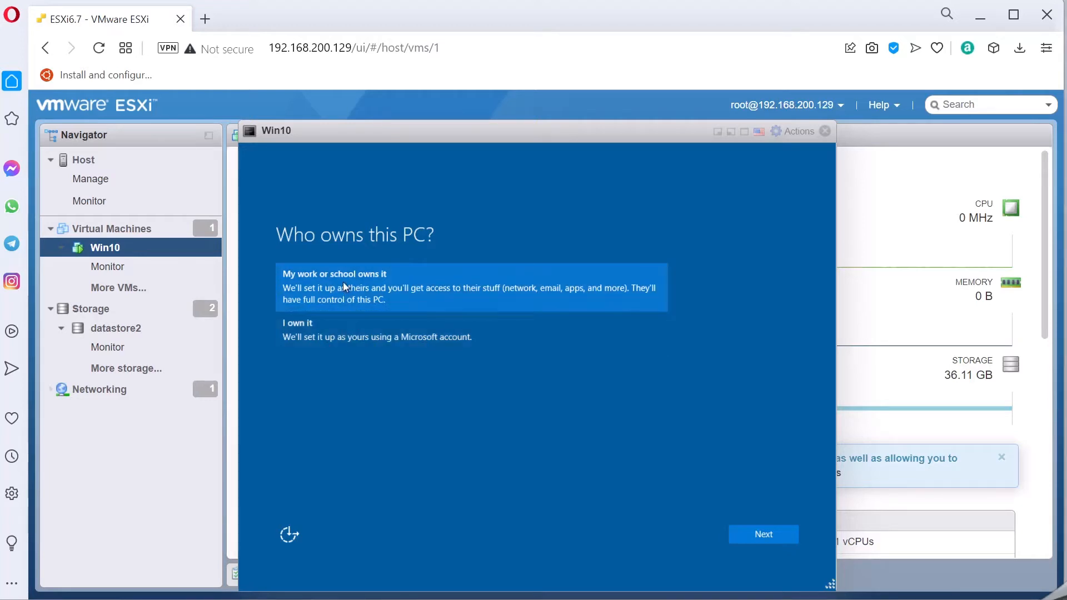
{"action": "left_click", "coordinate": [758, 533]}
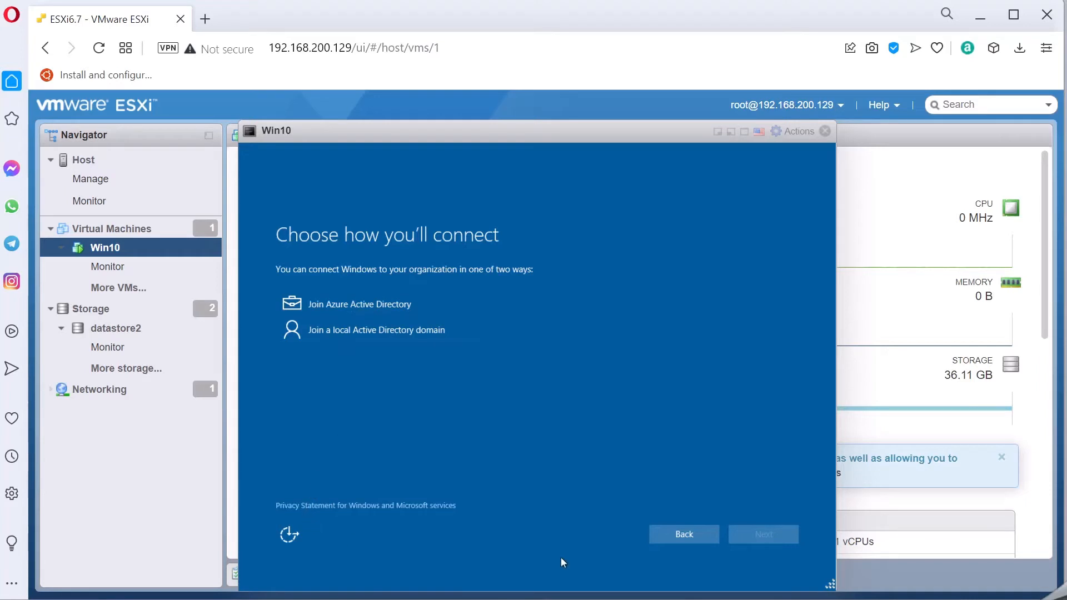
{"action": "left_click", "coordinate": [687, 534]}
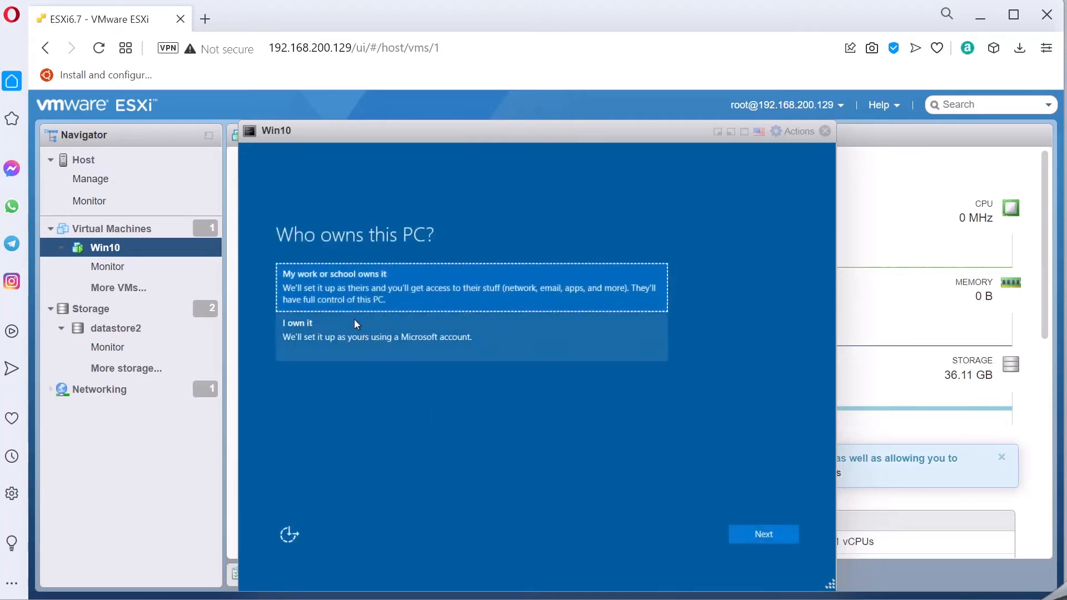
{"action": "left_click", "coordinate": [345, 327]}
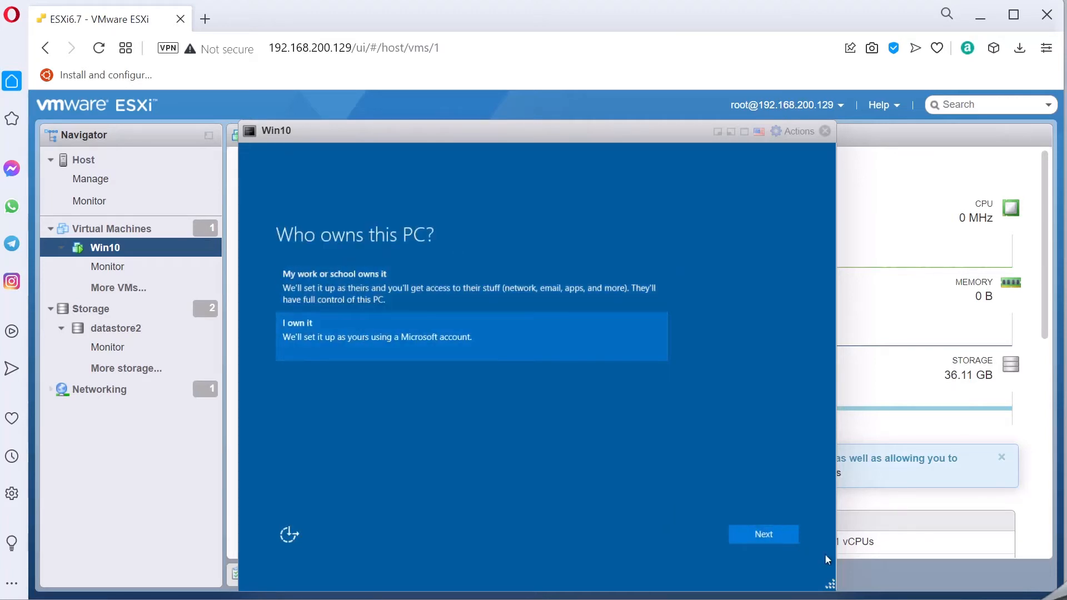
{"action": "left_click", "coordinate": [765, 534]}
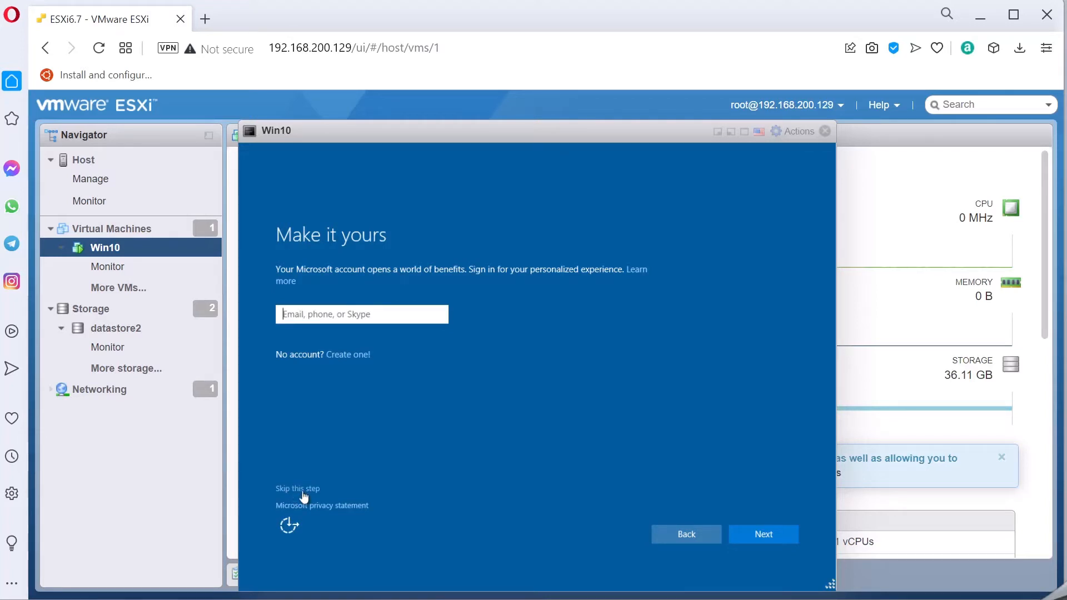
- Skip Microsoft sign-in and create local user 'Win10', entering and confirming its password
{"action": "left_click", "coordinate": [303, 489]}
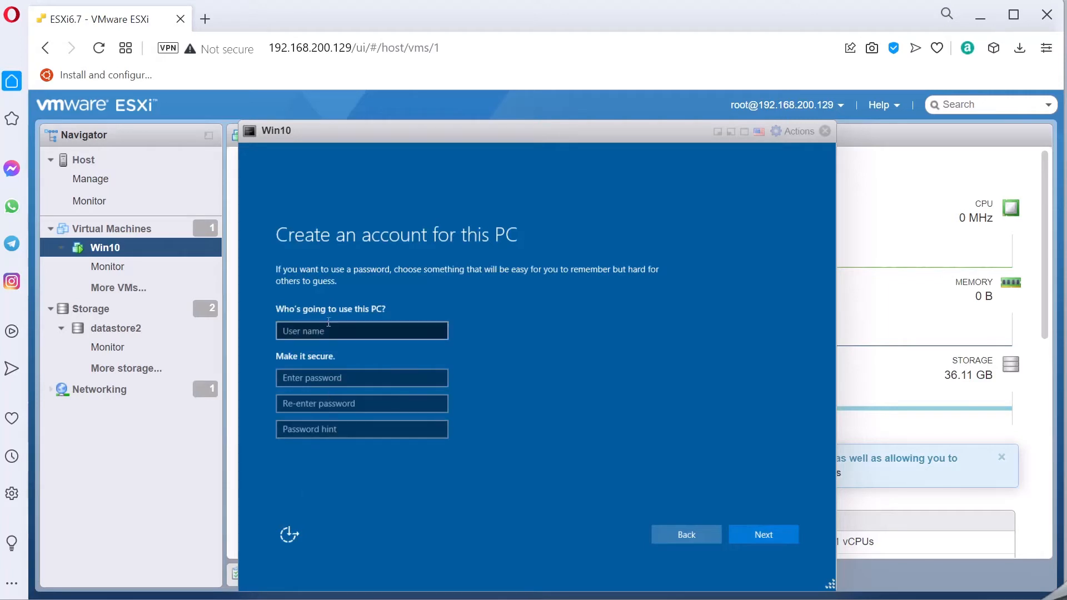
{"action": "left_click", "coordinate": [332, 333]}
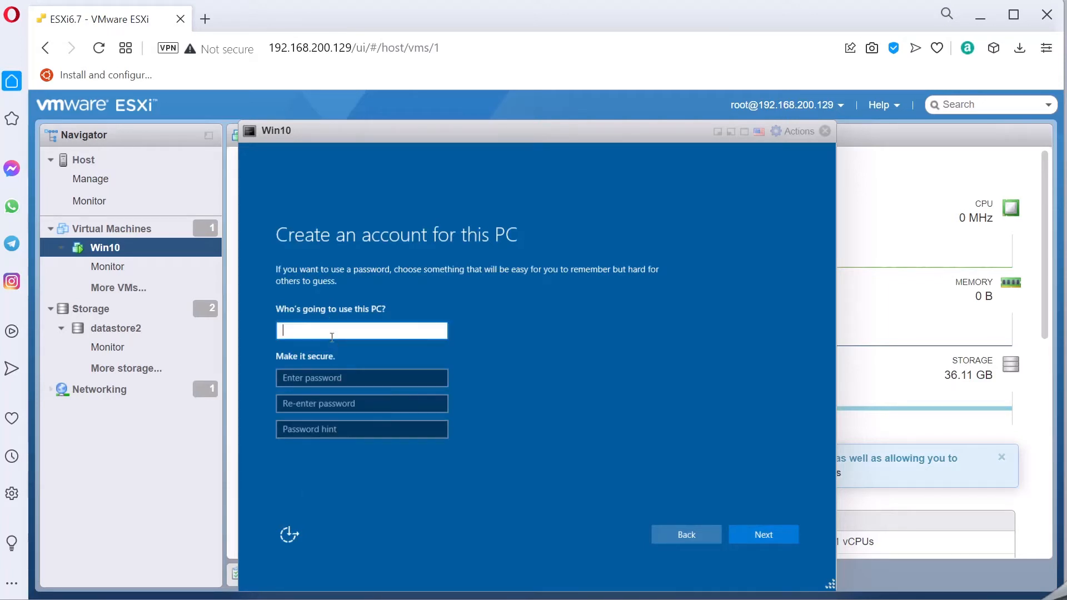
{"action": "type", "text": "Win10"}
{"action": "key", "text": "Tab"}
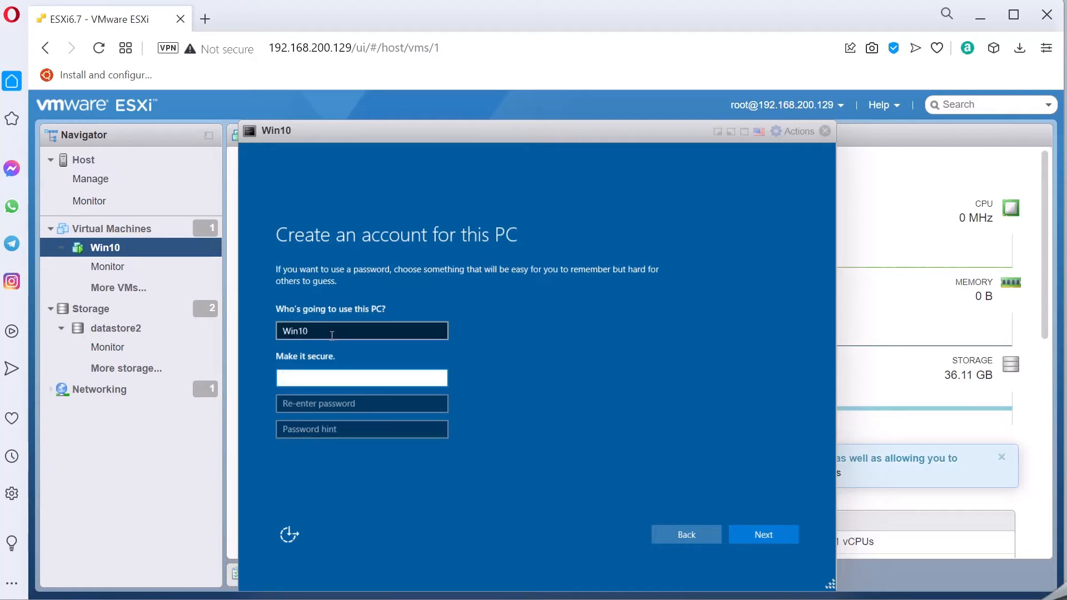
{"action": "type", "text": "password"}
{"action": "key", "text": "Tab"}
{"action": "type", "text": "passwor"}
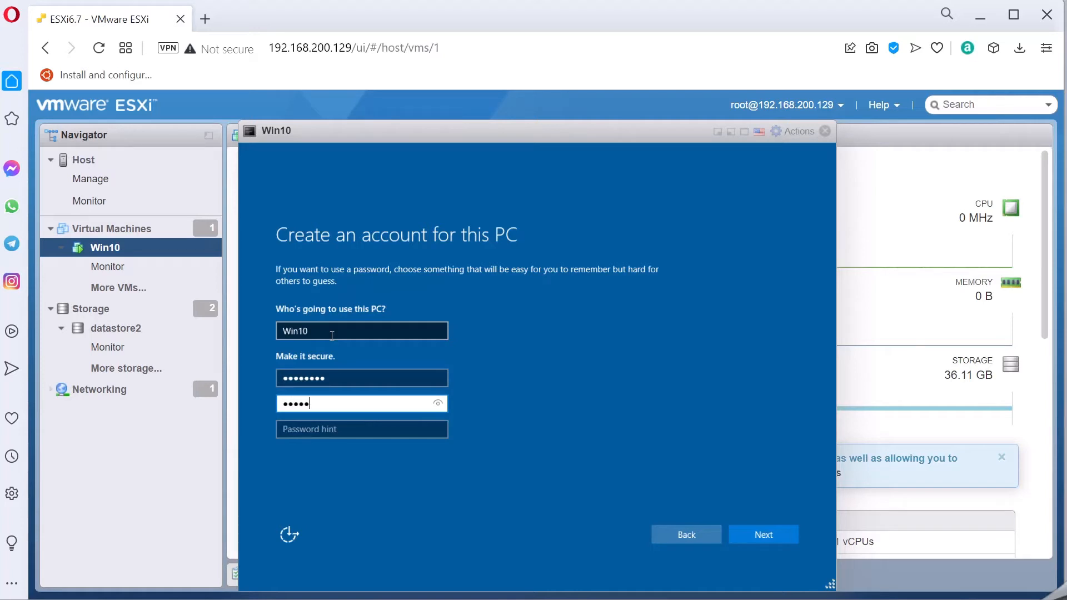
{"action": "type", "text": "d"}
- Add the password hint 'Default' and submit the new local account
{"action": "key", "text": "Tab"}
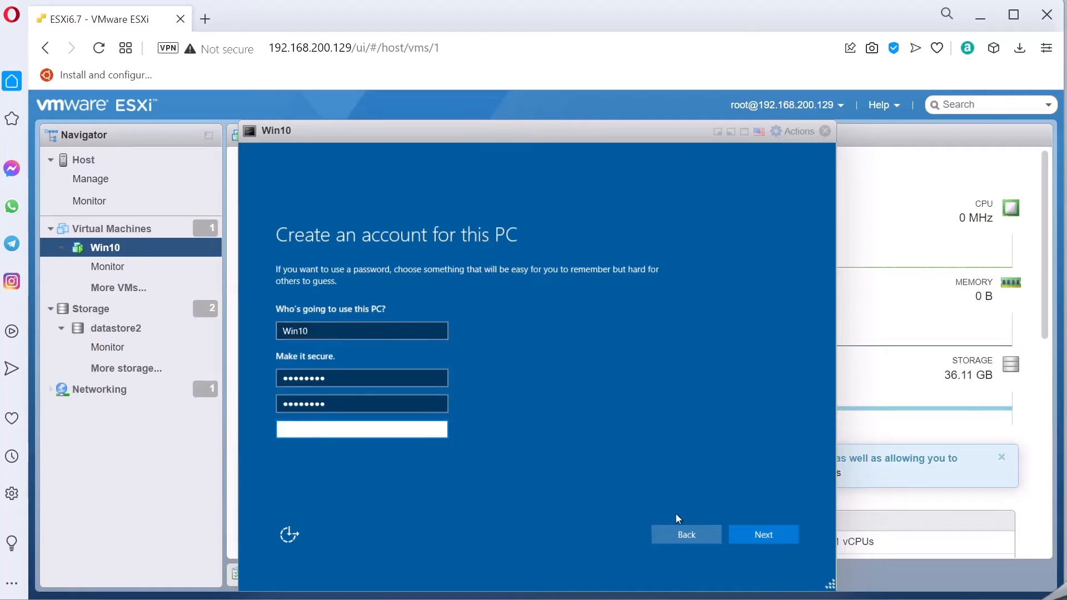
{"action": "left_click", "coordinate": [776, 536]}
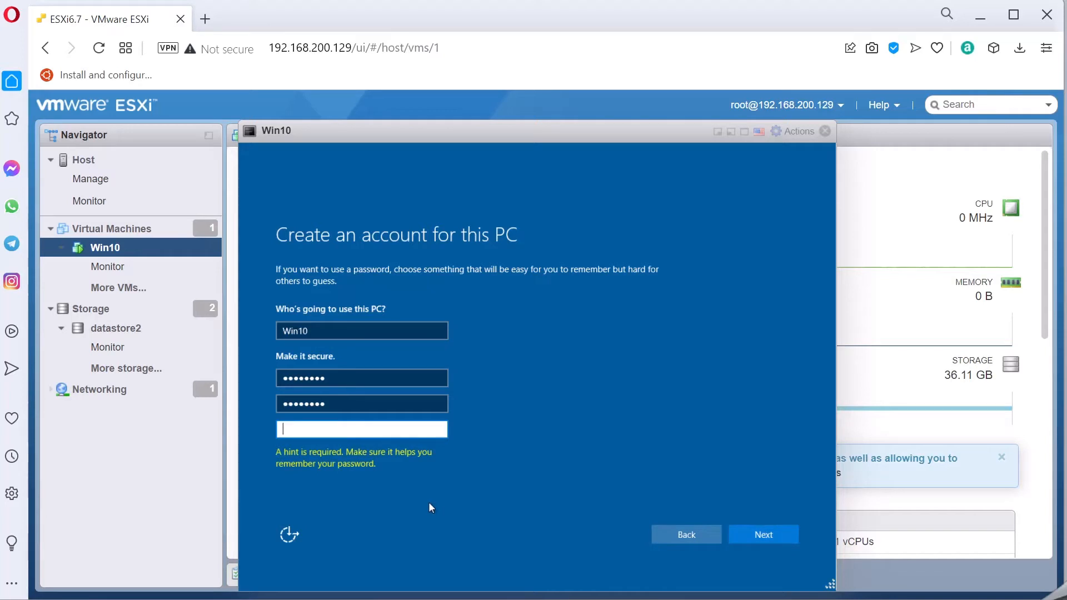
{"action": "type", "text": "Default"}
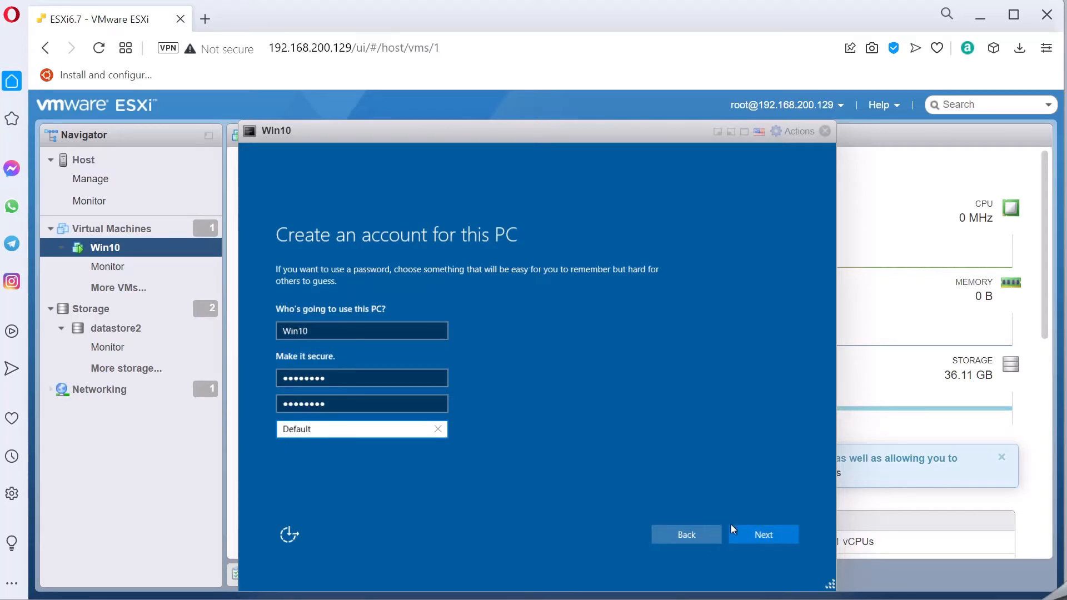
{"action": "left_click", "coordinate": [774, 542]}
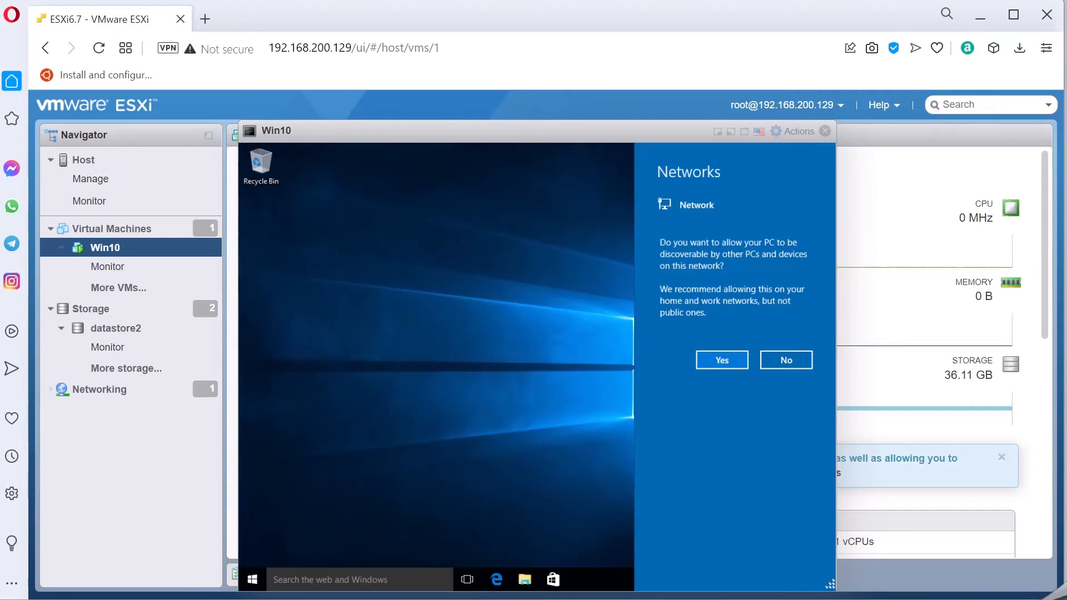
- Allow the Win10 guest to be discoverable on the network and open a Command Prompt
{"action": "left_click", "coordinate": [723, 360]}
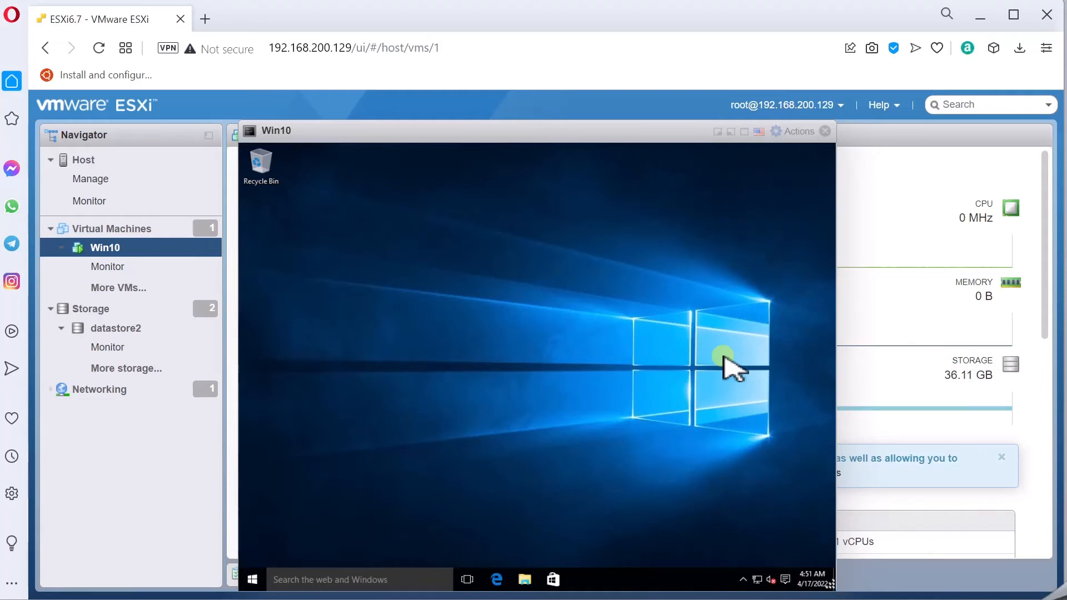
{"action": "left_click", "coordinate": [314, 575]}
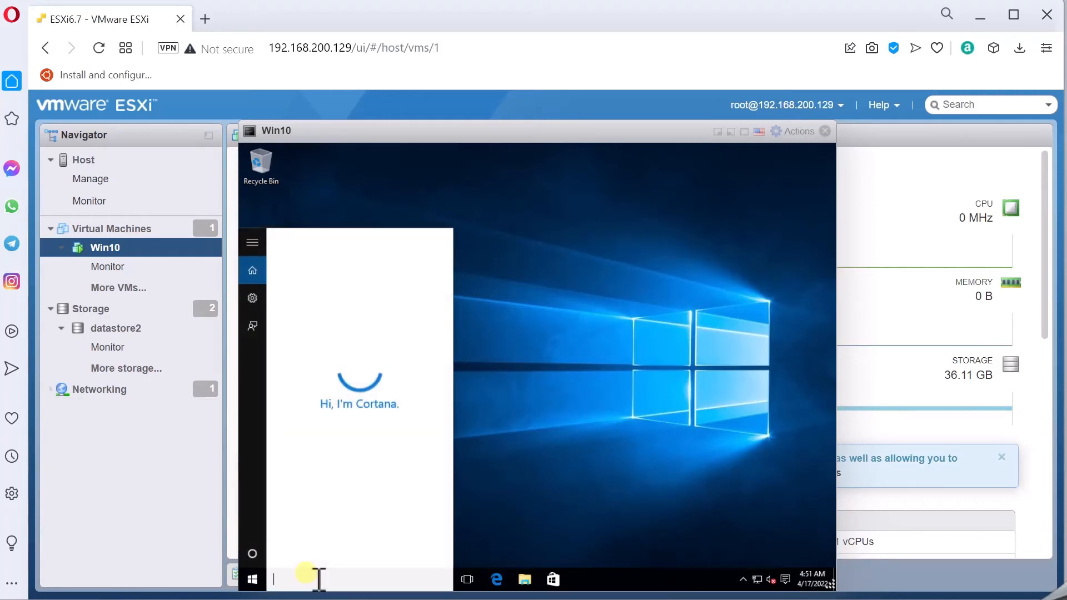
{"action": "type", "text": "cmd"}
{"action": "key", "text": "Return"}
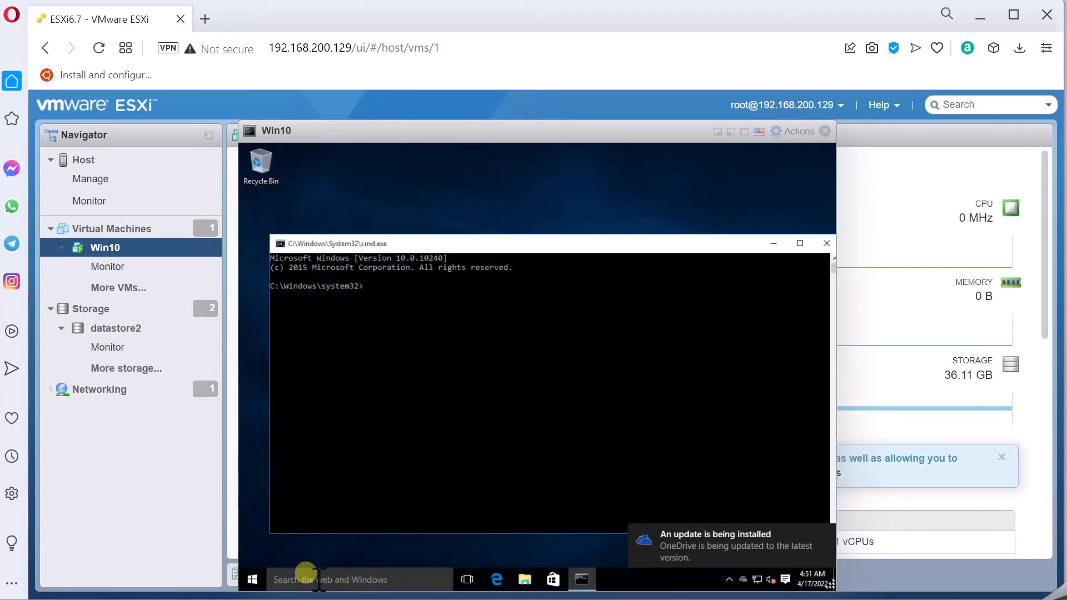
- Run ipconfig, showing IPv4 192.168.200.130 with gateway 192.168.200.2
{"action": "type", "text": "ipcon"}
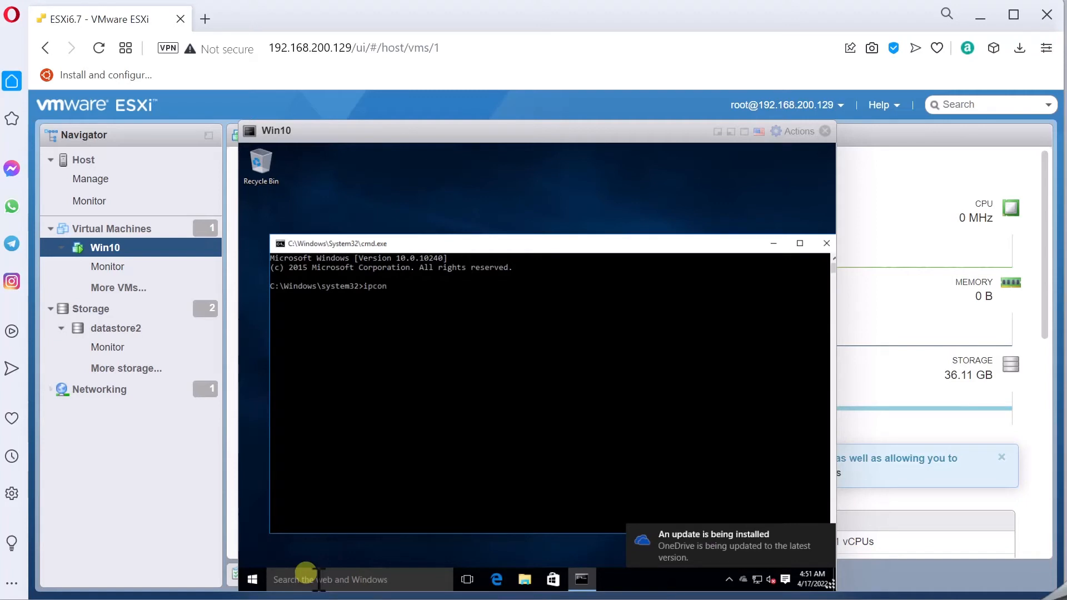
{"action": "type", "text": "fig"}
{"action": "key", "text": "Return"}
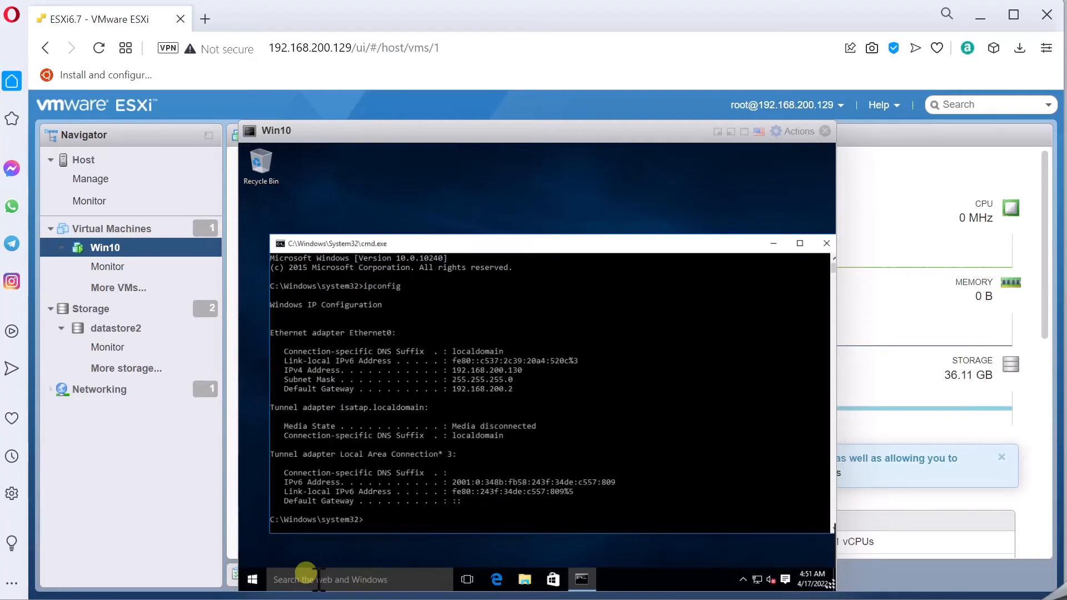
{"action": "left_click", "coordinate": [312, 48]}
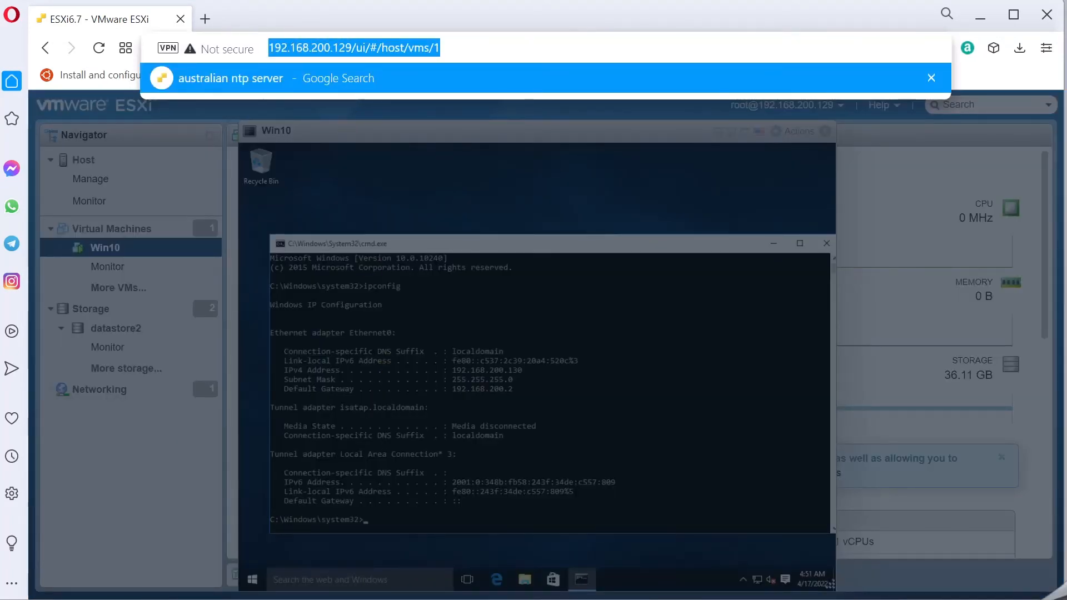
{"action": "left_click", "coordinate": [537, 333]}
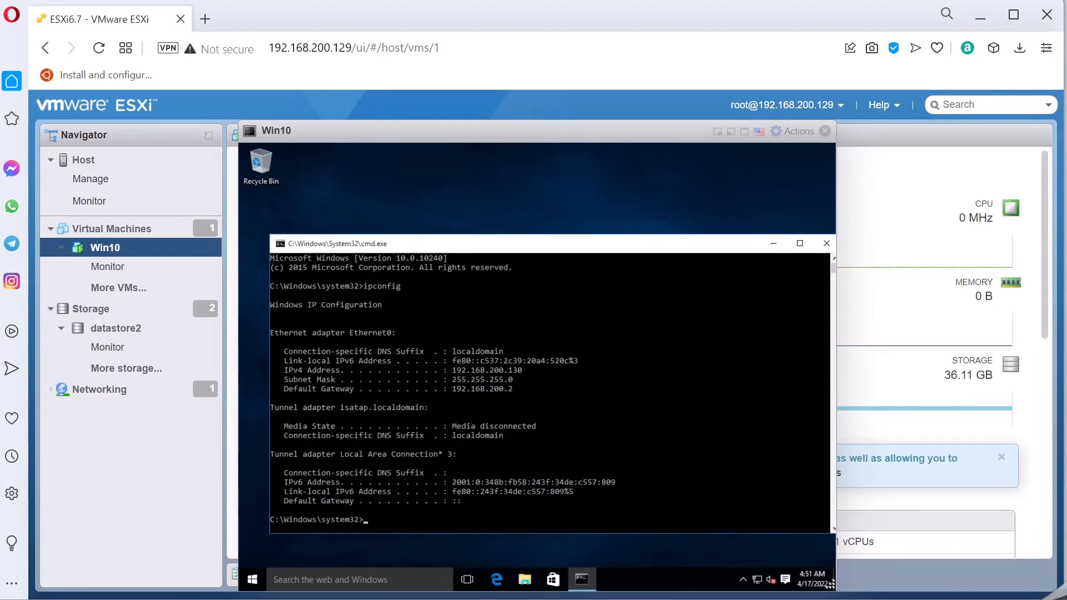
{"action": "left_click", "coordinate": [427, 472]}
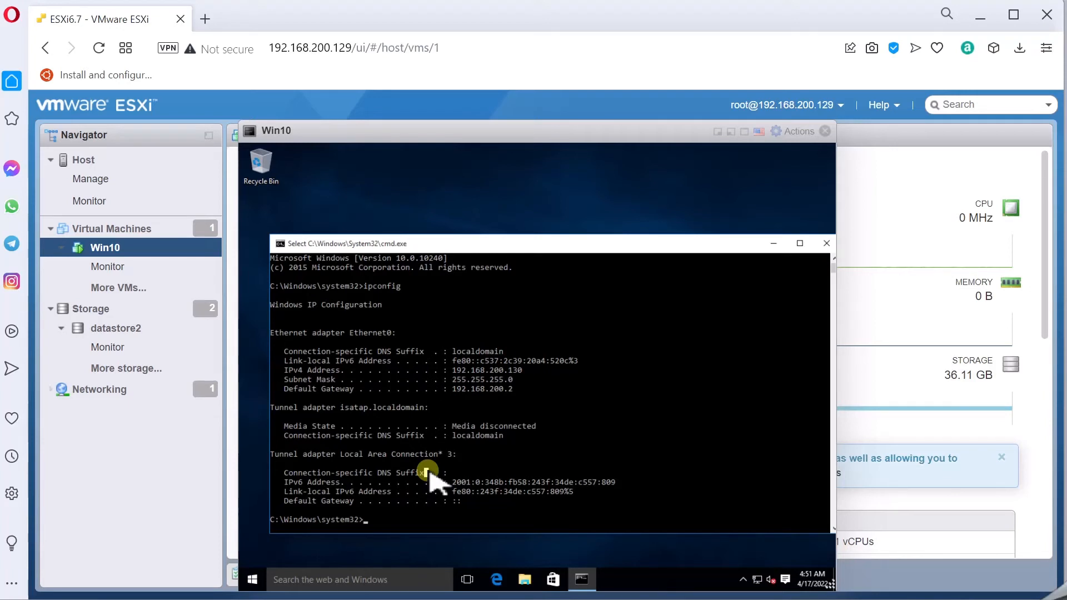
{"action": "left_click", "coordinate": [497, 579]}
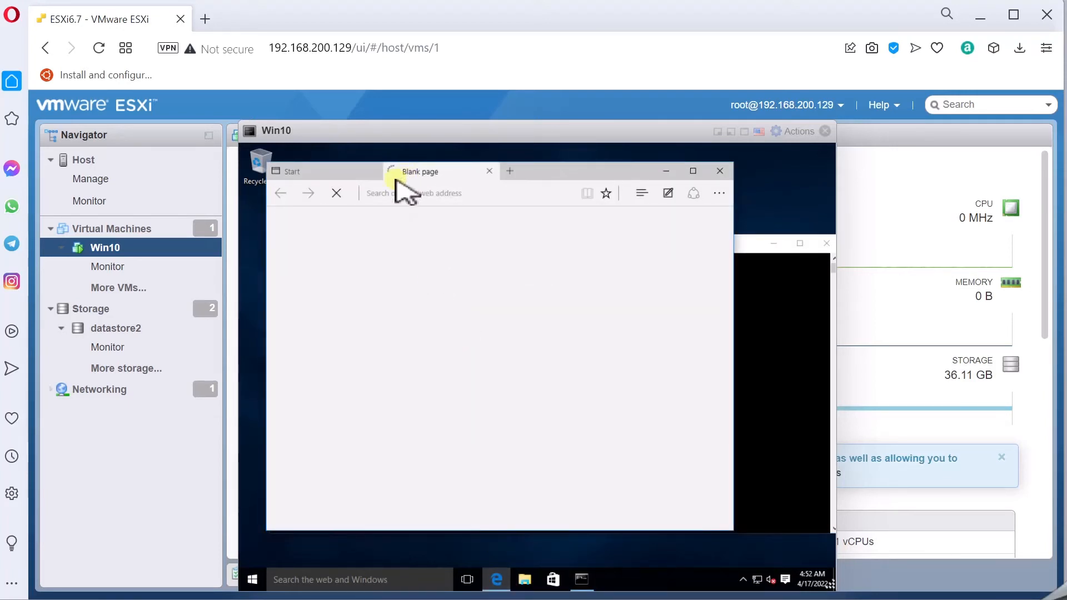
{"action": "left_click", "coordinate": [373, 173]}
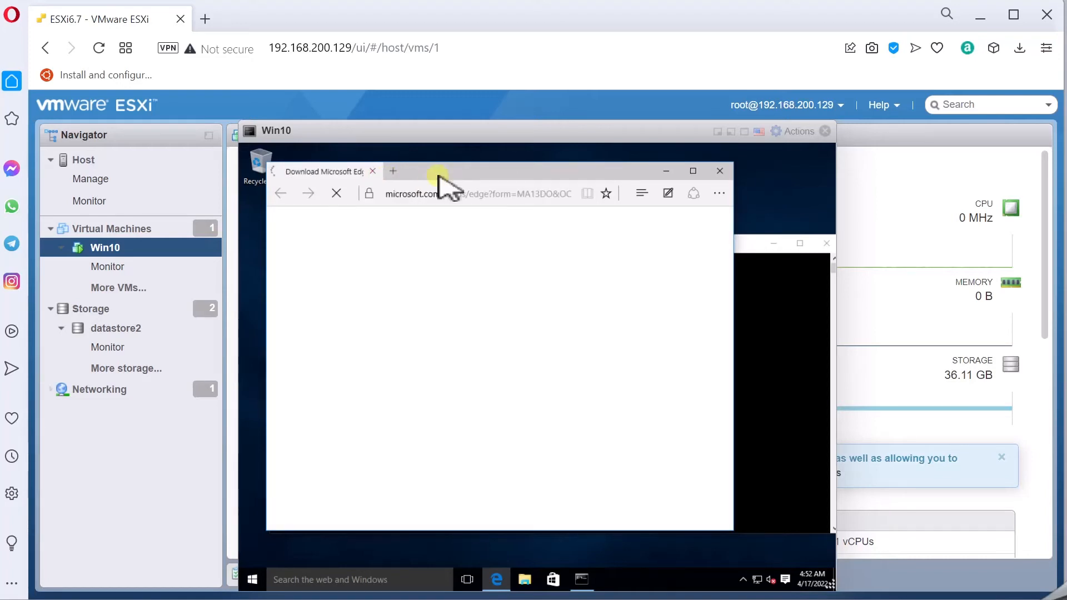
{"action": "left_click", "coordinate": [716, 169]}
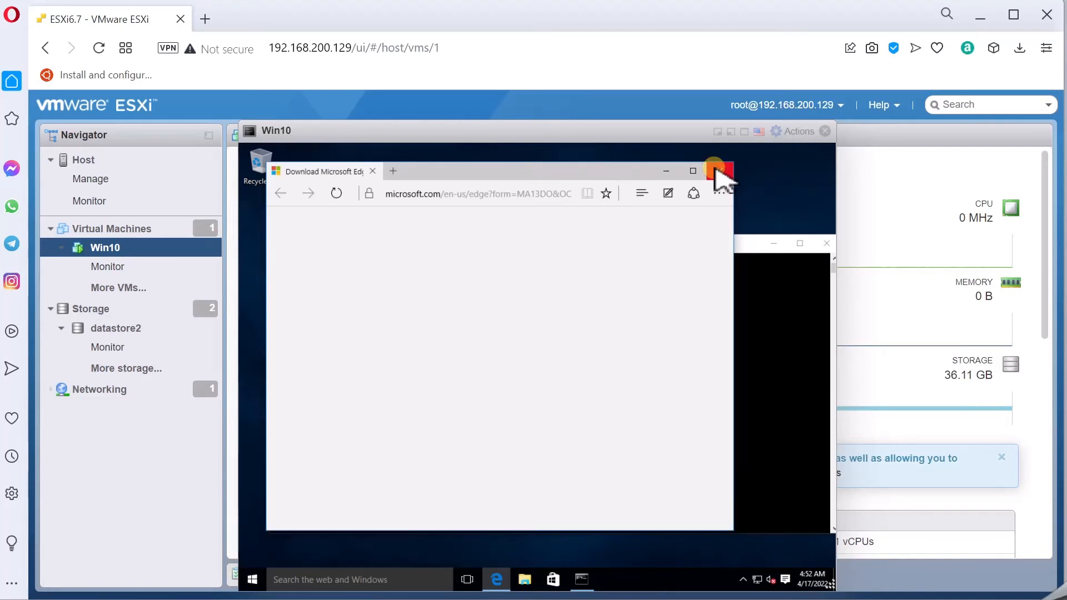
- Close the Win10 console and check host usage: CPU 28%, memory 33%, storage 42%
{"action": "left_click", "coordinate": [90, 160]}
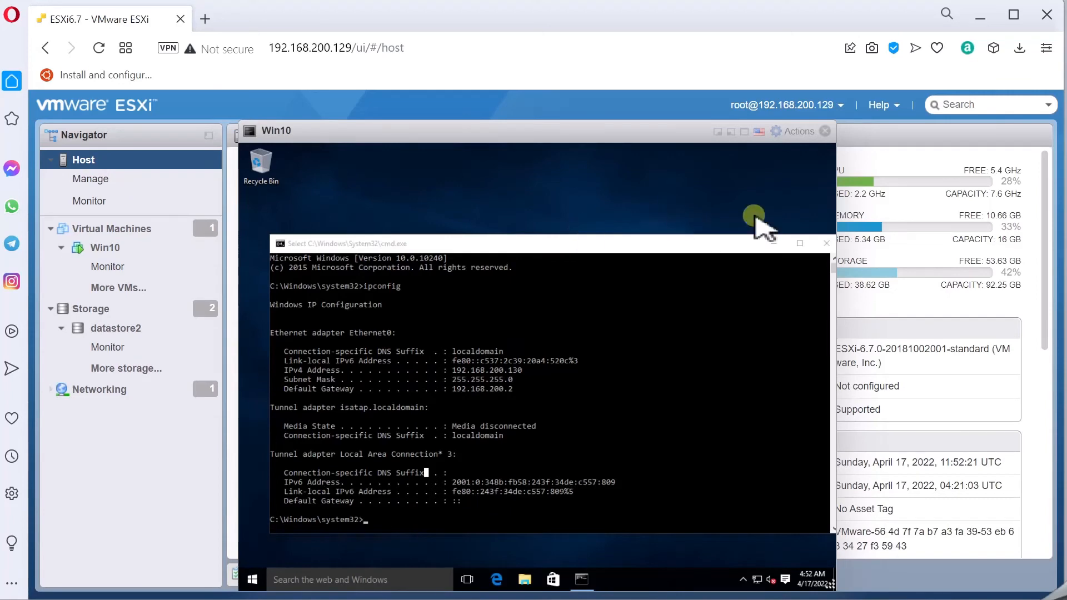
{"action": "left_click", "coordinate": [825, 131]}
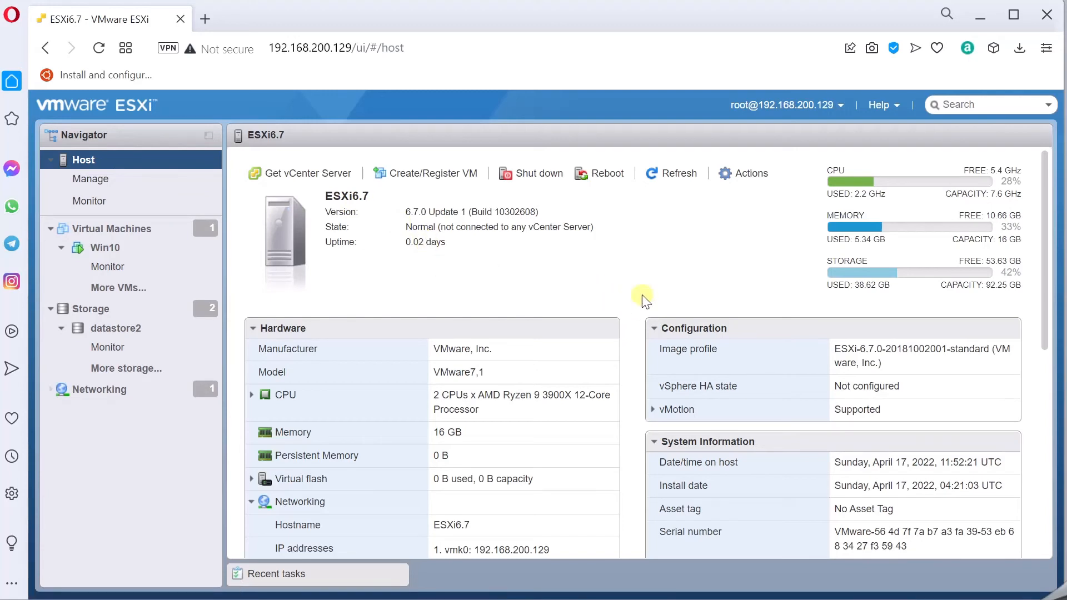
{"action": "double_click", "coordinate": [1008, 181]}
{"action": "double_click", "coordinate": [1007, 227]}
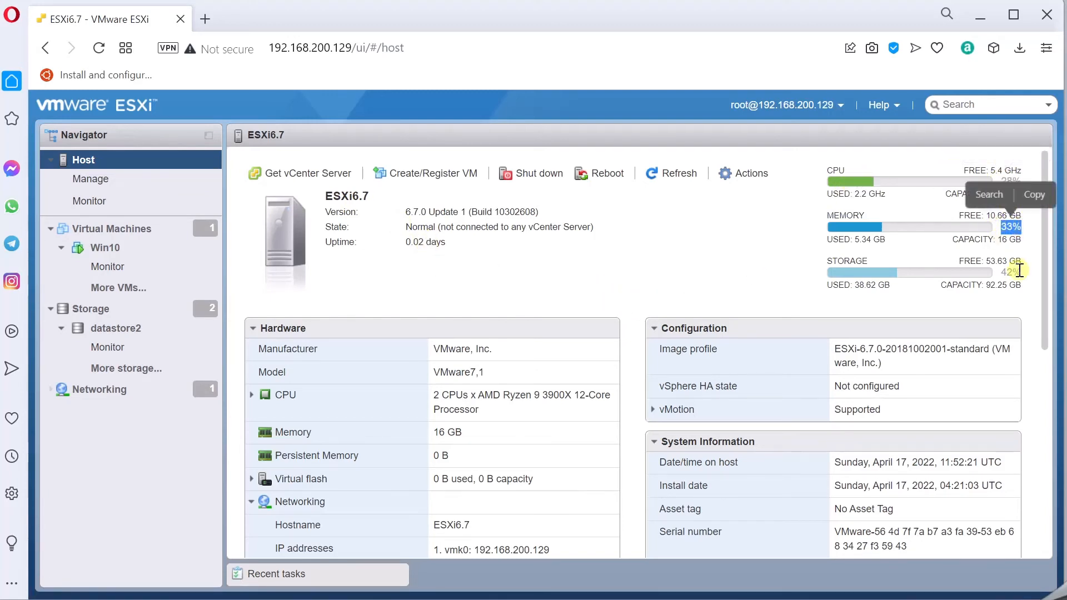
{"action": "double_click", "coordinate": [1002, 272]}
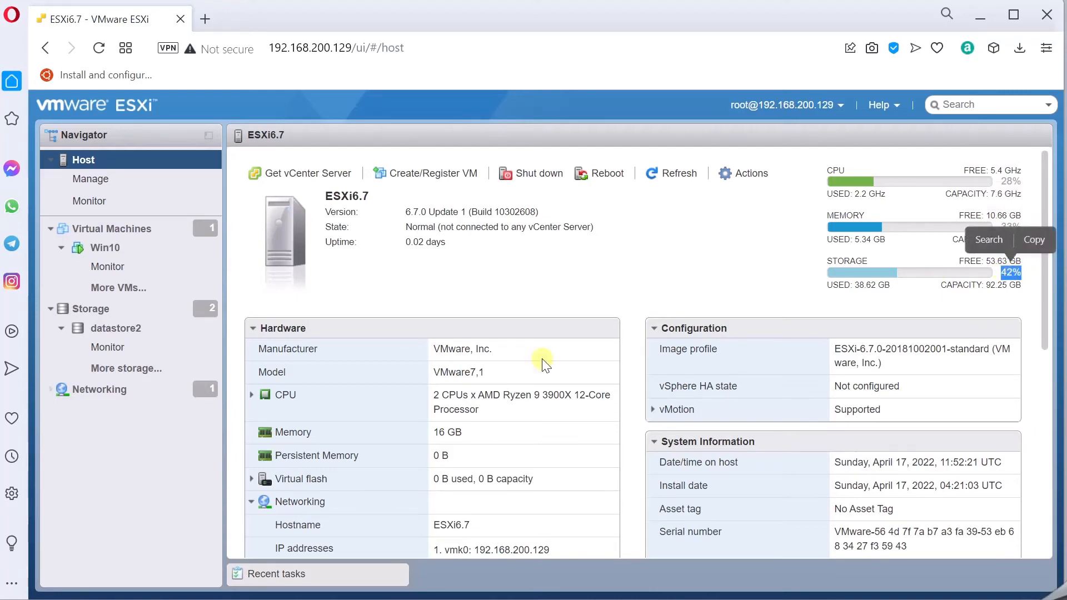
- Open the VM Network port group from the host's networking details
{"action": "scroll", "coordinate": [487, 342], "scroll_direction": "down", "scroll_amount": 7}
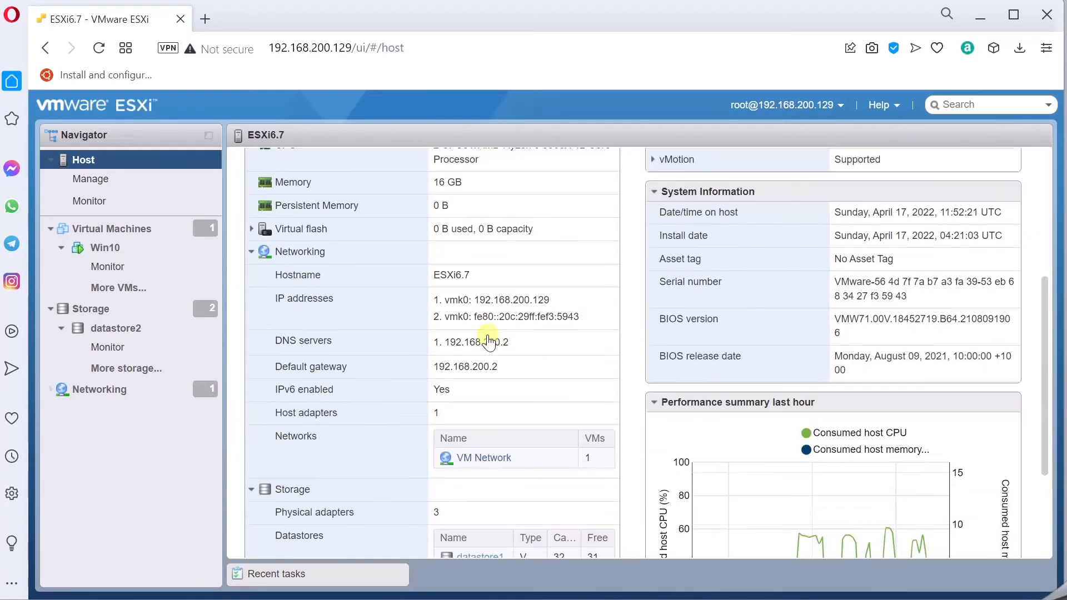
{"action": "scroll", "coordinate": [525, 333], "scroll_direction": "up", "scroll_amount": 6}
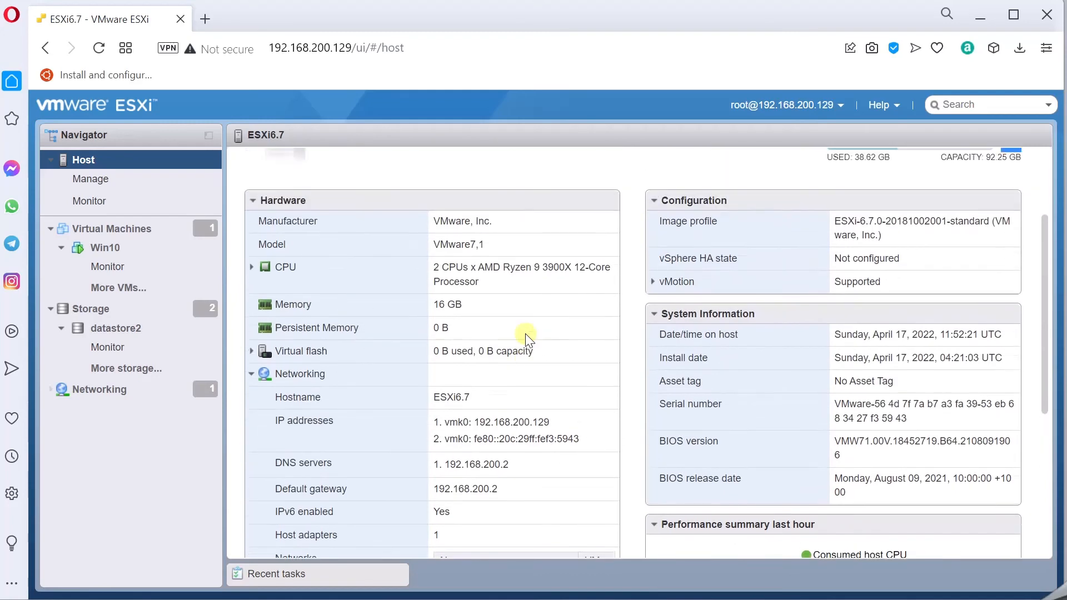
{"action": "scroll", "coordinate": [457, 428], "scroll_direction": "down", "scroll_amount": 3}
{"action": "scroll", "coordinate": [457, 436], "scroll_direction": "down", "scroll_amount": 2}
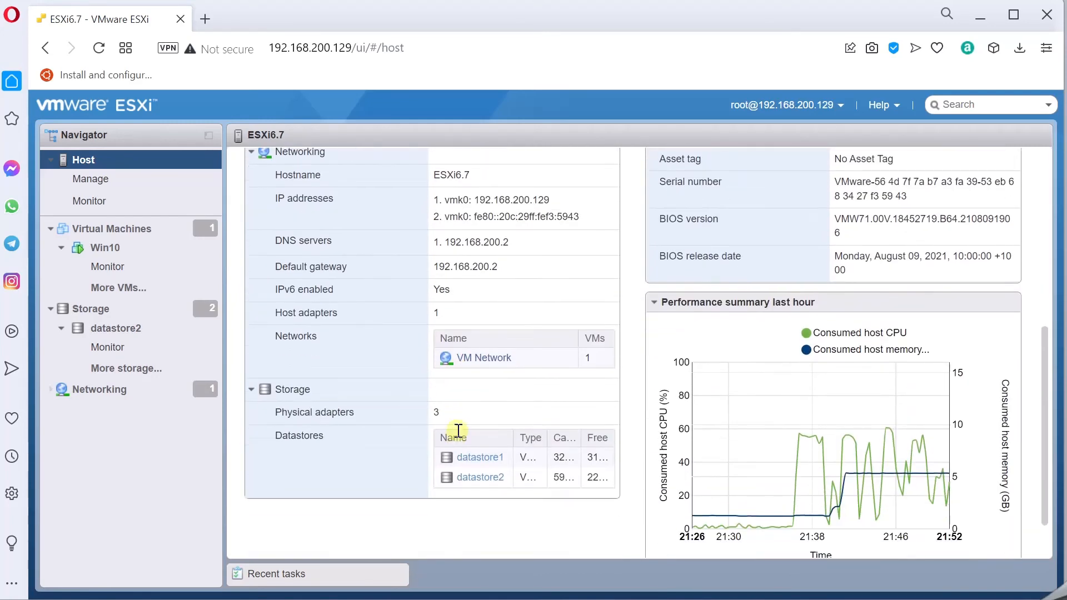
{"action": "left_click", "coordinate": [481, 357]}
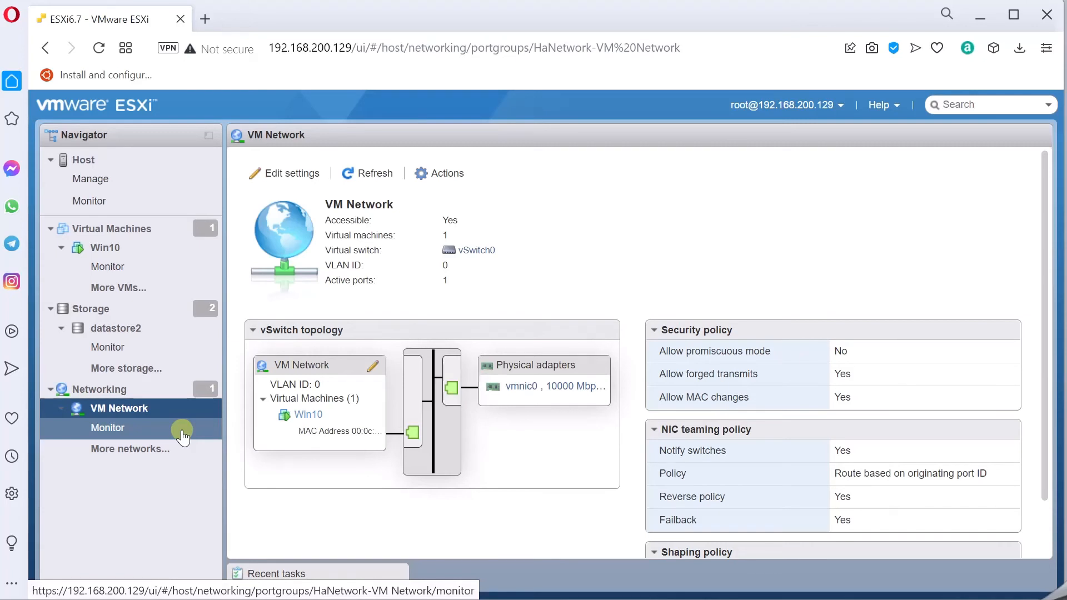
- Go to Networking, review the VM Network port group's policies, and open its Edit settings dialog
{"action": "left_click", "coordinate": [86, 162]}
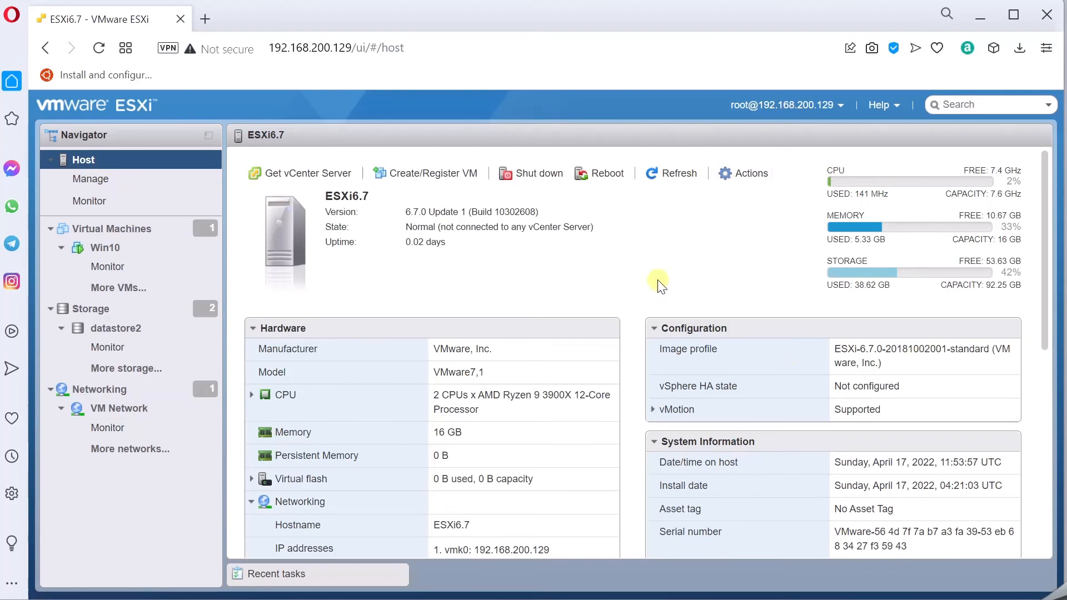
{"action": "left_click", "coordinate": [92, 389]}
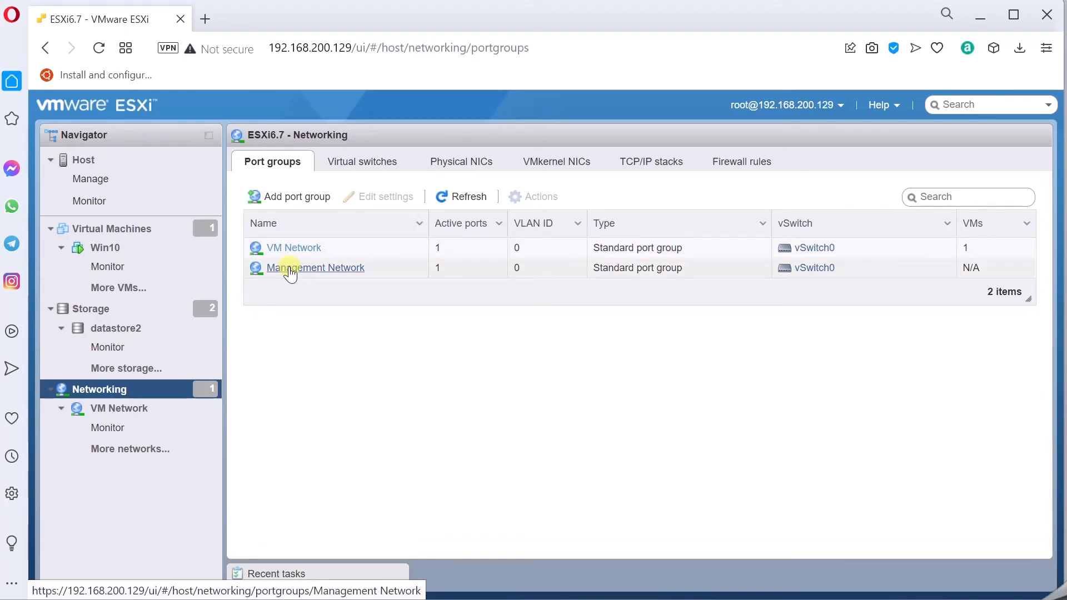
{"action": "left_click", "coordinate": [287, 247]}
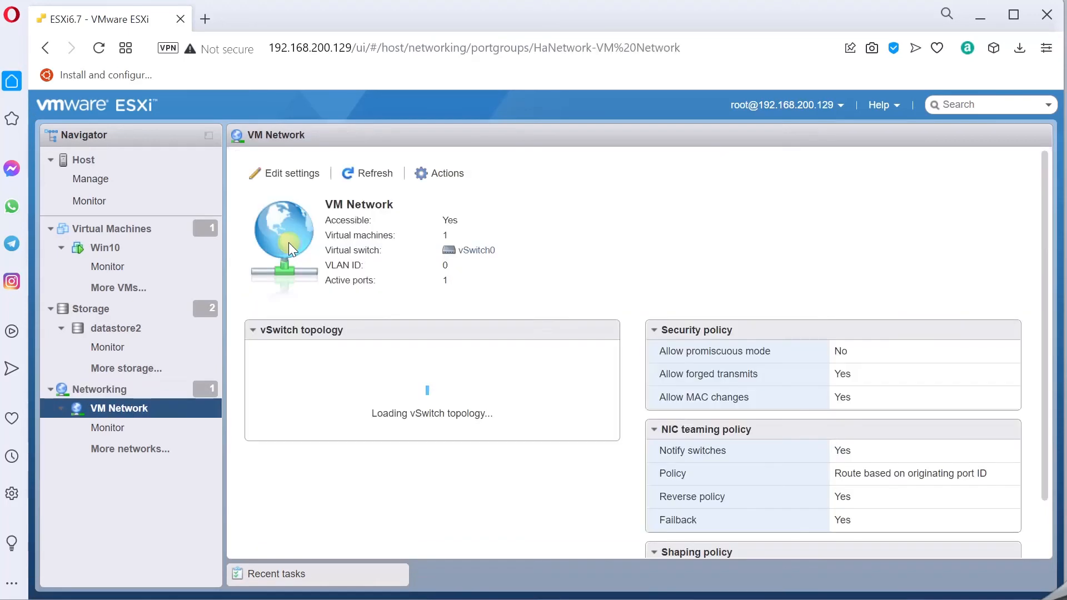
{"action": "scroll", "coordinate": [786, 340], "scroll_direction": "down", "scroll_amount": 2}
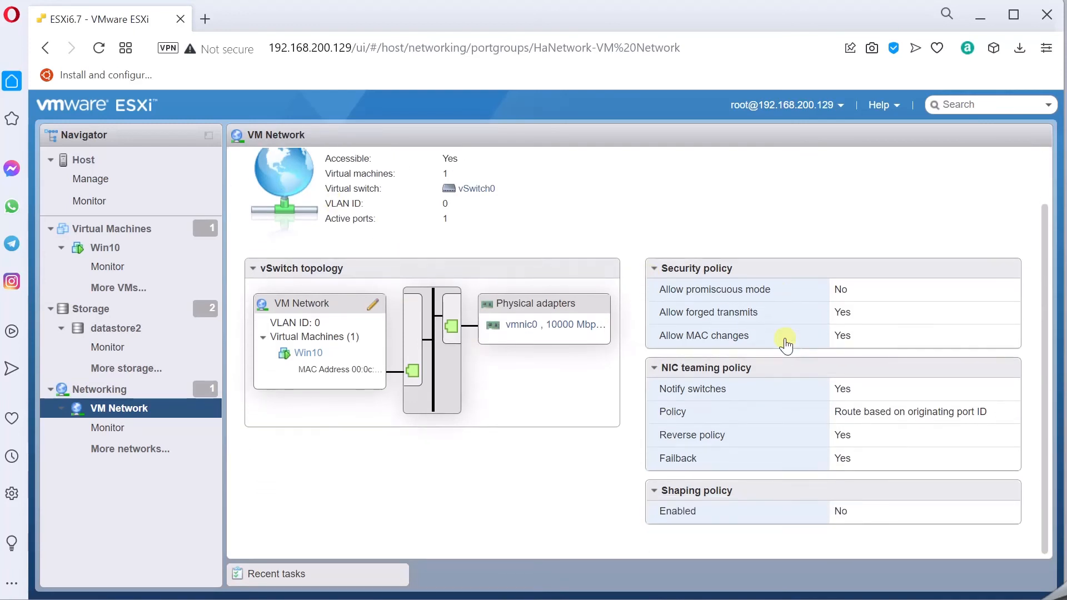
{"action": "scroll", "coordinate": [452, 312], "scroll_direction": "up", "scroll_amount": 2}
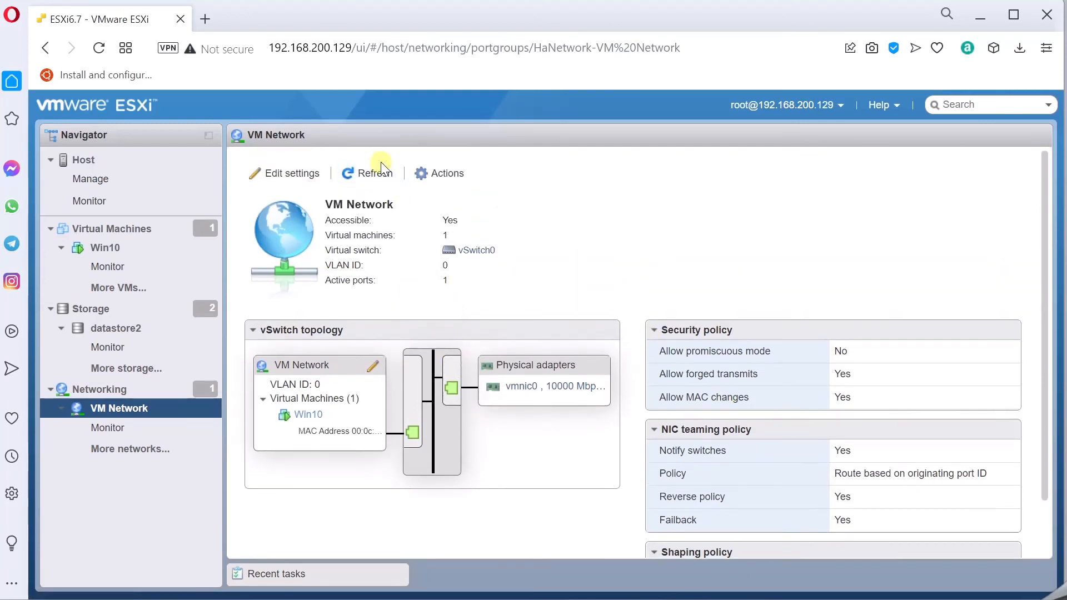
{"action": "left_click", "coordinate": [295, 174]}
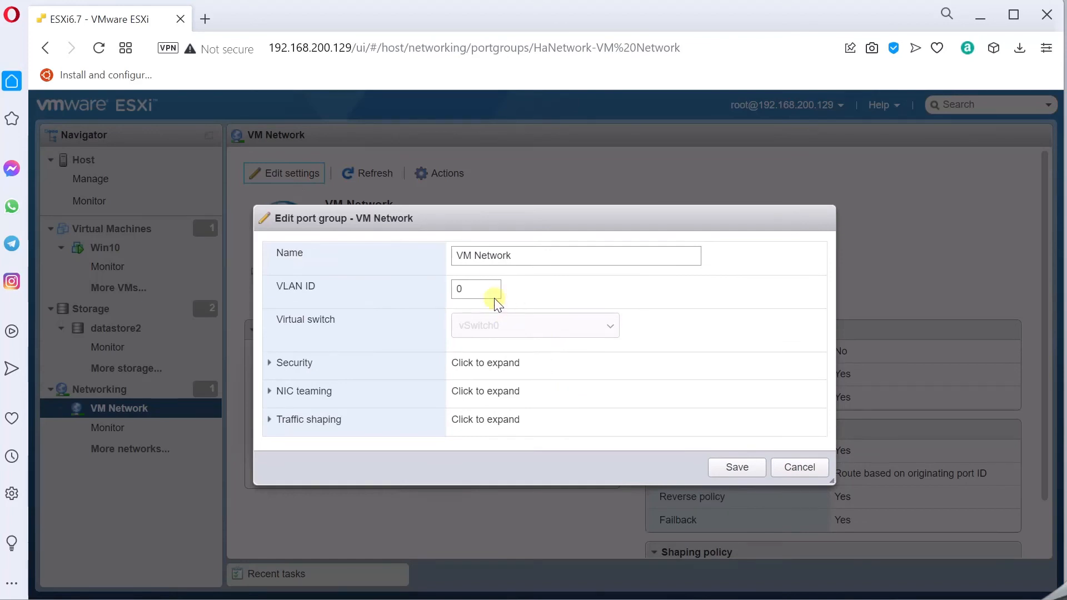
- Review VM Network's Security, NIC teaming and Traffic shaping sections, then cancel without saving
{"action": "left_click", "coordinate": [269, 364]}
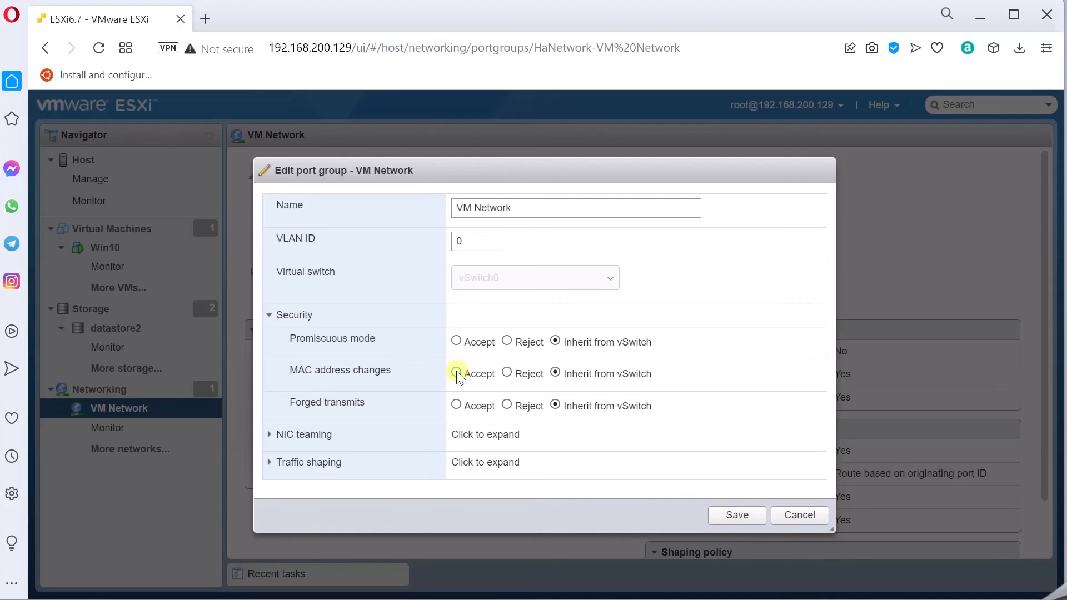
{"action": "left_click", "coordinate": [306, 434]}
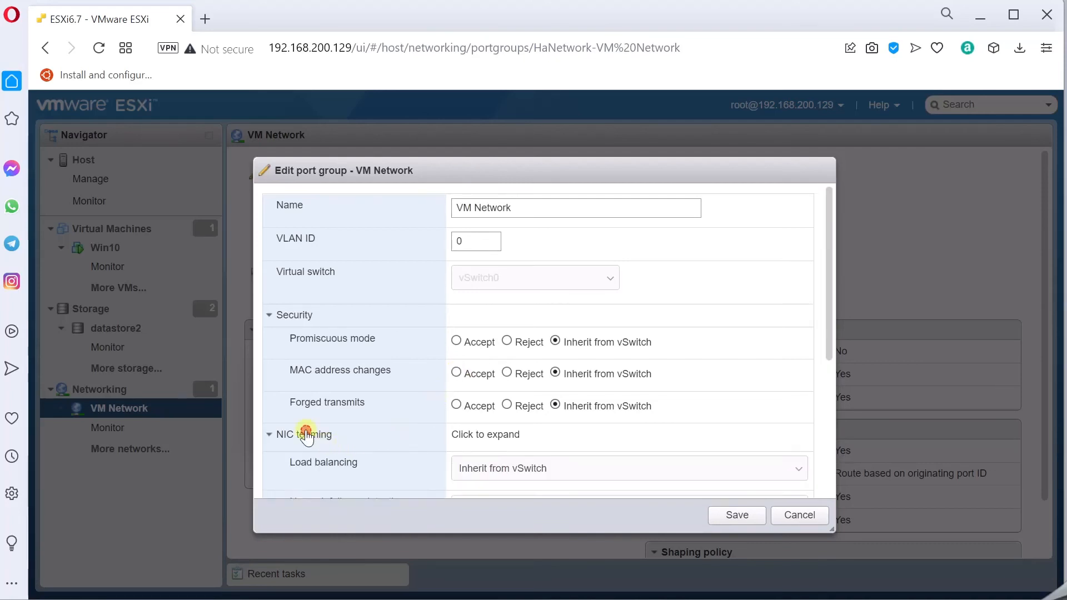
{"action": "scroll", "coordinate": [469, 429], "scroll_direction": "down", "scroll_amount": 3}
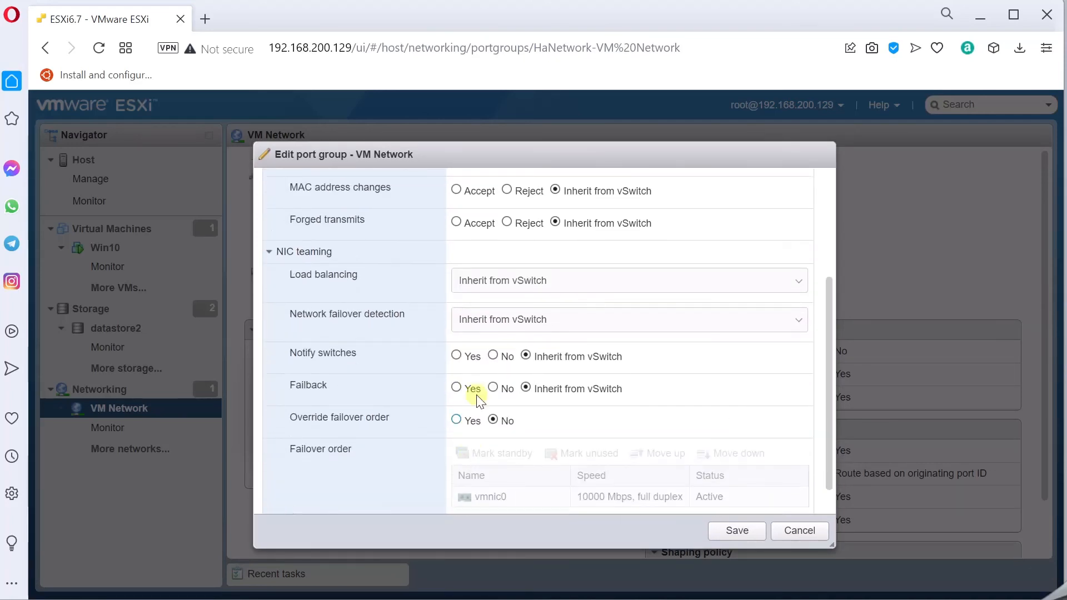
{"action": "scroll", "coordinate": [489, 399], "scroll_direction": "up", "scroll_amount": 1}
{"action": "scroll", "coordinate": [466, 435], "scroll_direction": "down", "scroll_amount": 2}
{"action": "left_click", "coordinate": [294, 496]}
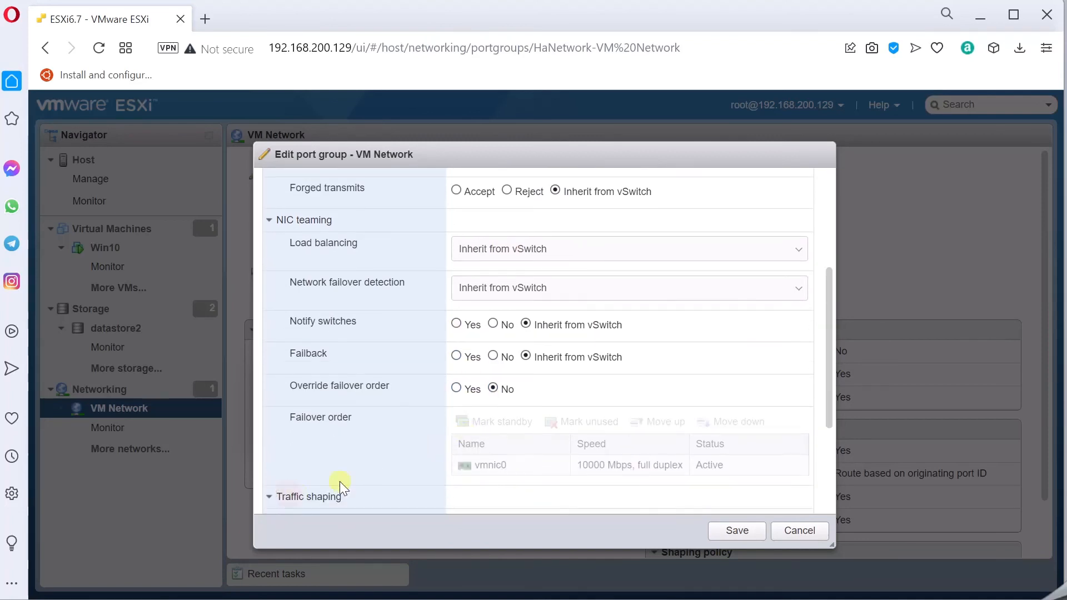
{"action": "scroll", "coordinate": [367, 473], "scroll_direction": "down", "scroll_amount": 3}
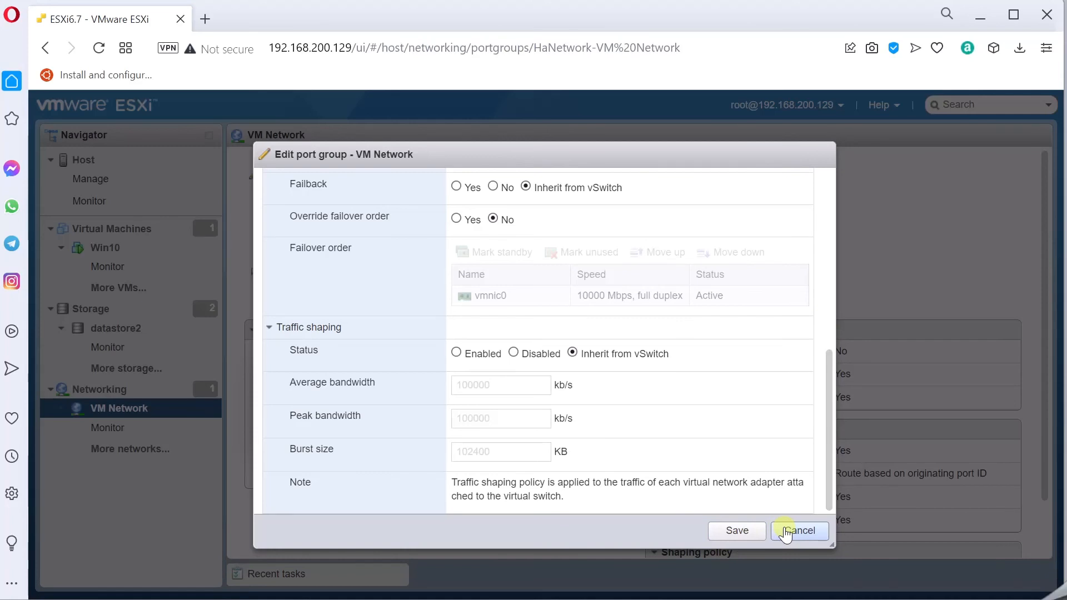
{"action": "left_click", "coordinate": [785, 533]}
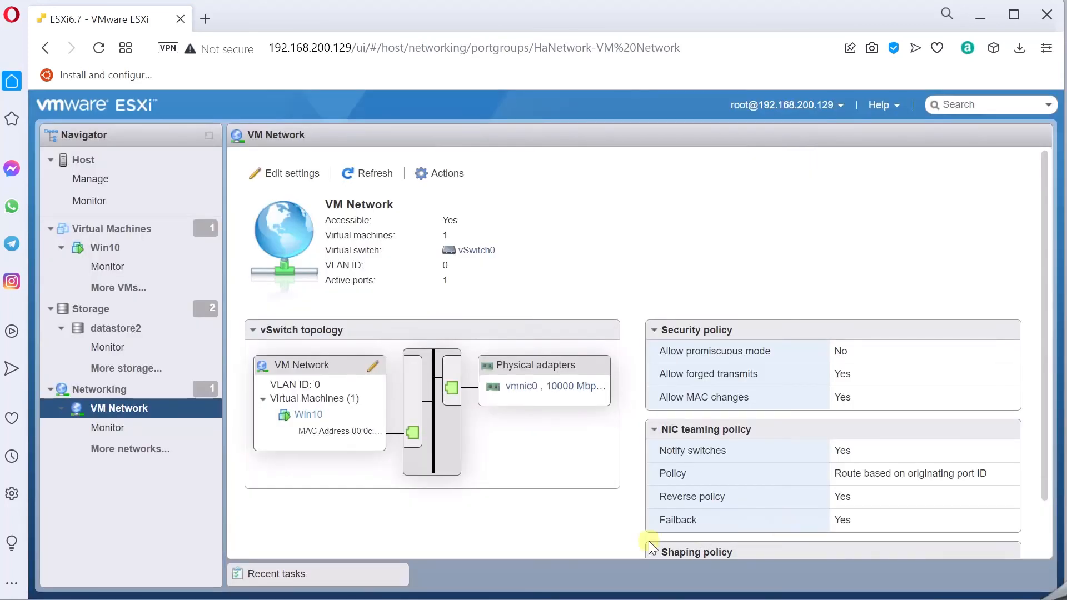
- Tour virtual switches, physical NICs, VMkernel NICs, TCP/IP stacks and 43 firewall rules, then open Win10
{"action": "left_click", "coordinate": [122, 451]}
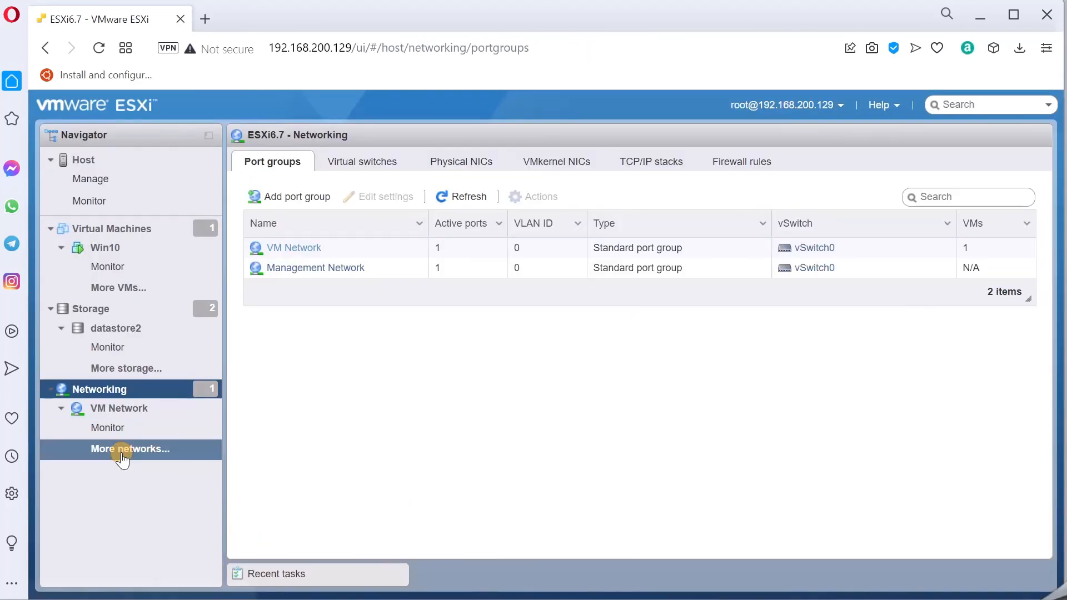
{"action": "left_click", "coordinate": [344, 161]}
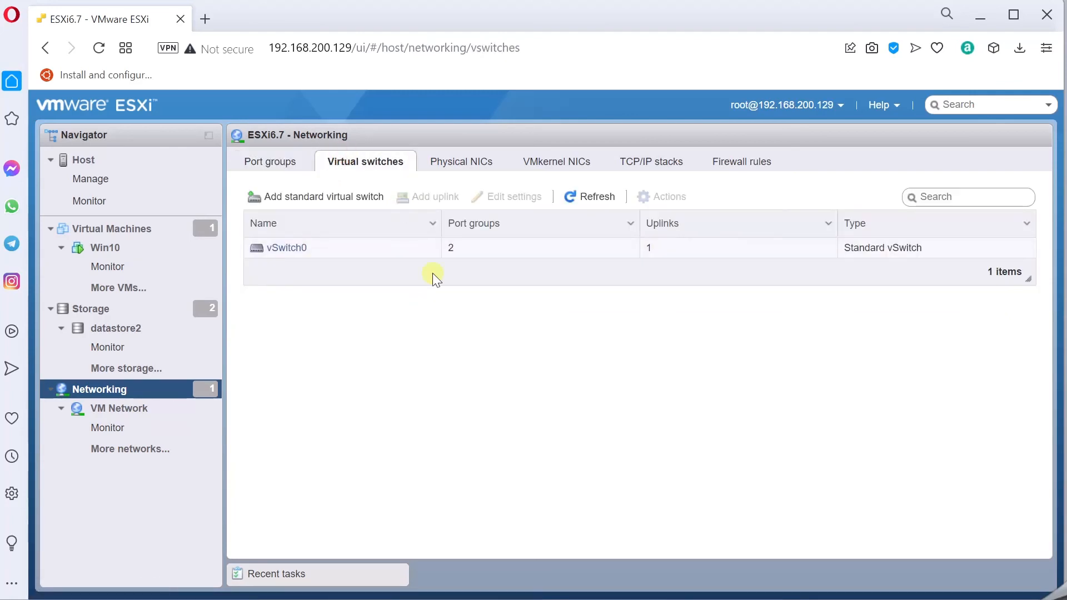
{"action": "left_click", "coordinate": [460, 162]}
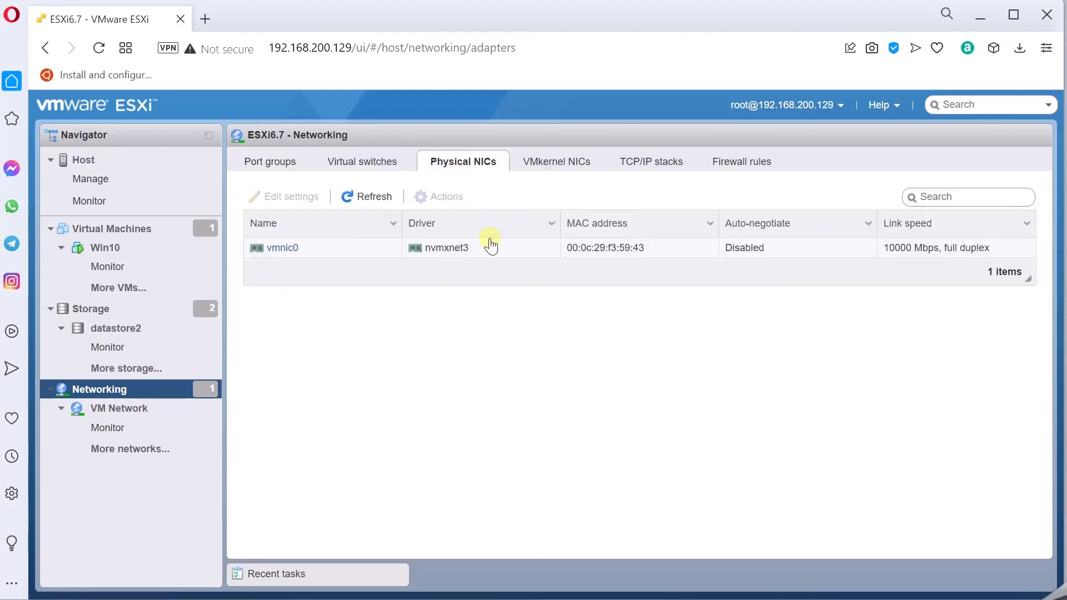
{"action": "left_click", "coordinate": [545, 166]}
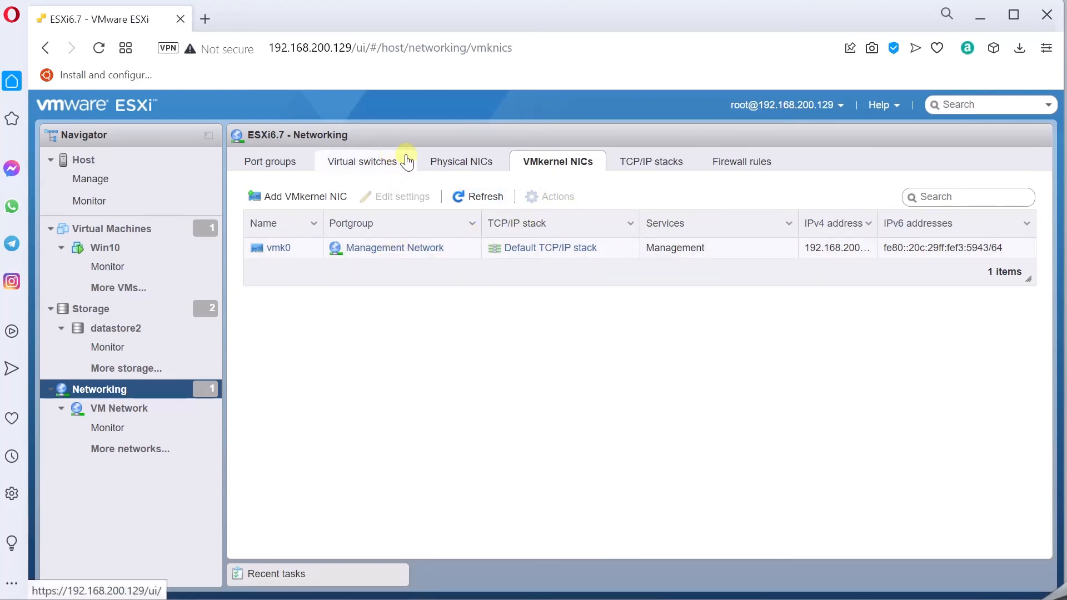
{"action": "left_click", "coordinate": [342, 162]}
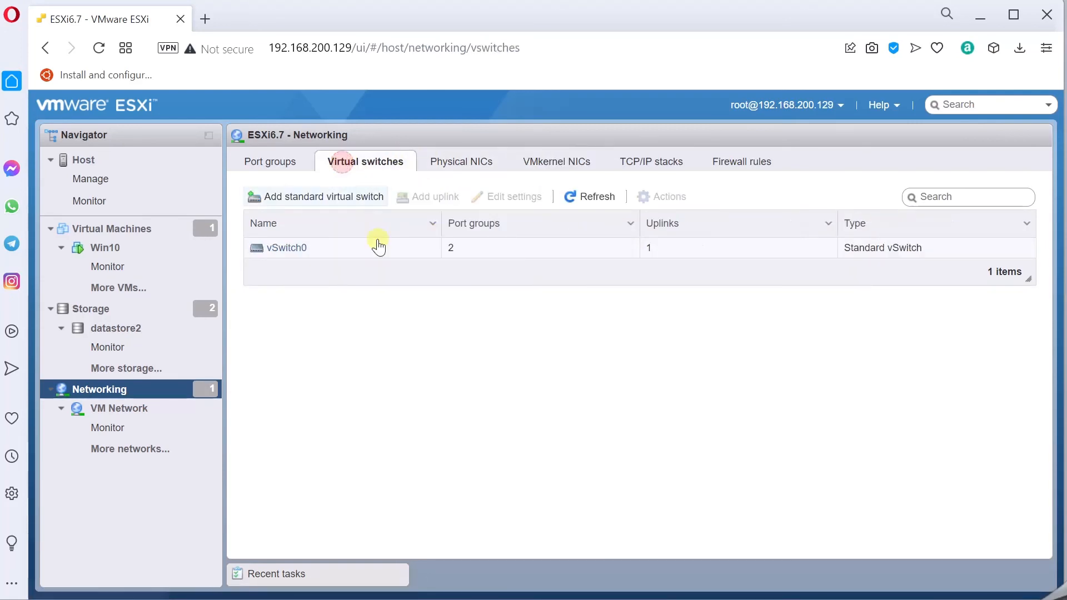
{"action": "left_click", "coordinate": [479, 162]}
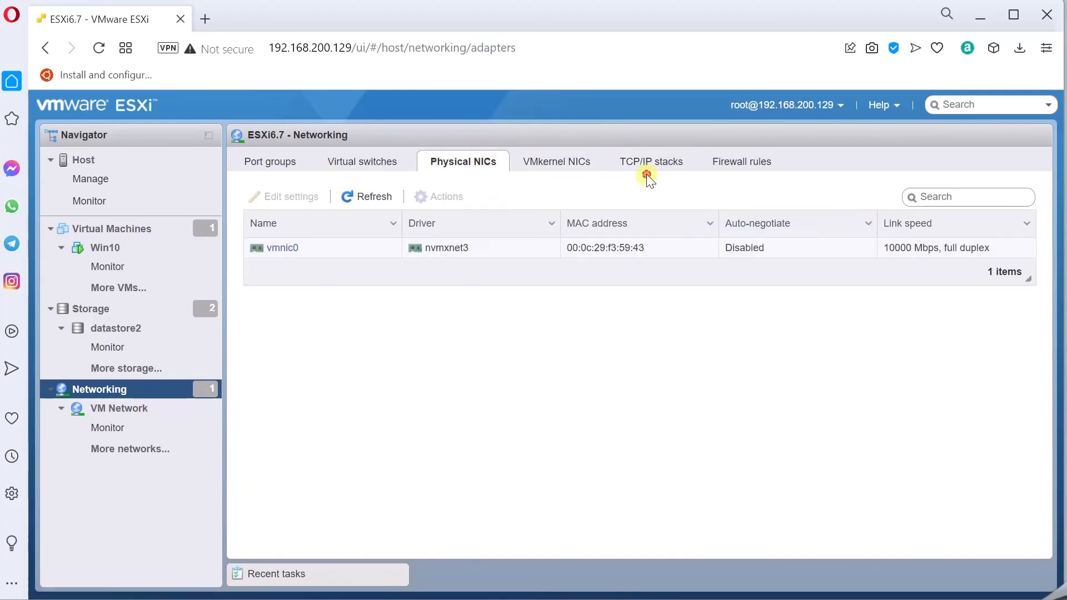
{"action": "left_click", "coordinate": [665, 166]}
{"action": "left_click", "coordinate": [733, 164]}
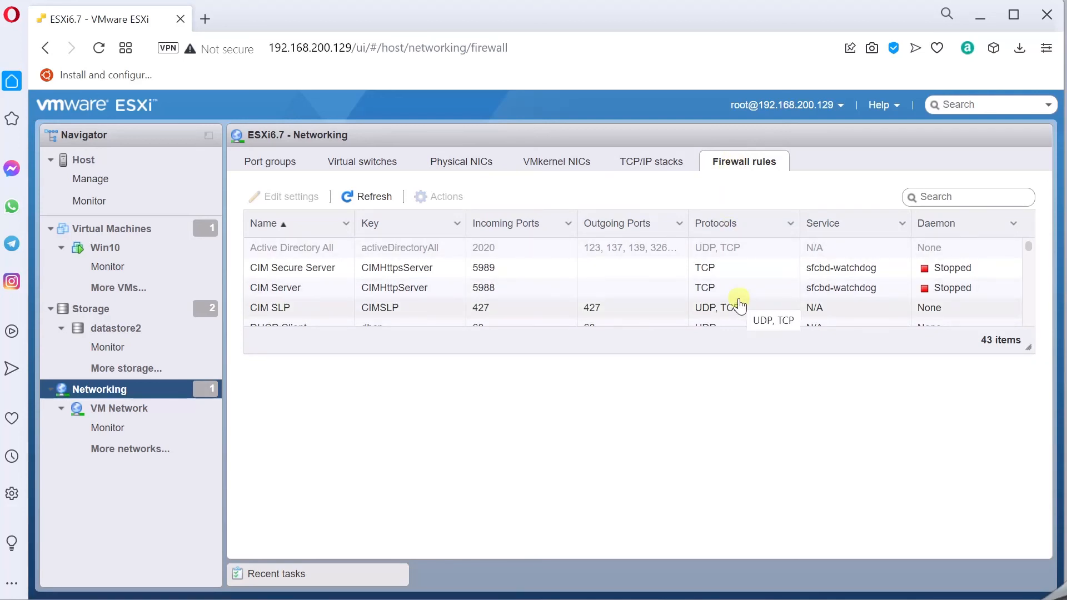
{"action": "left_click", "coordinate": [115, 245]}
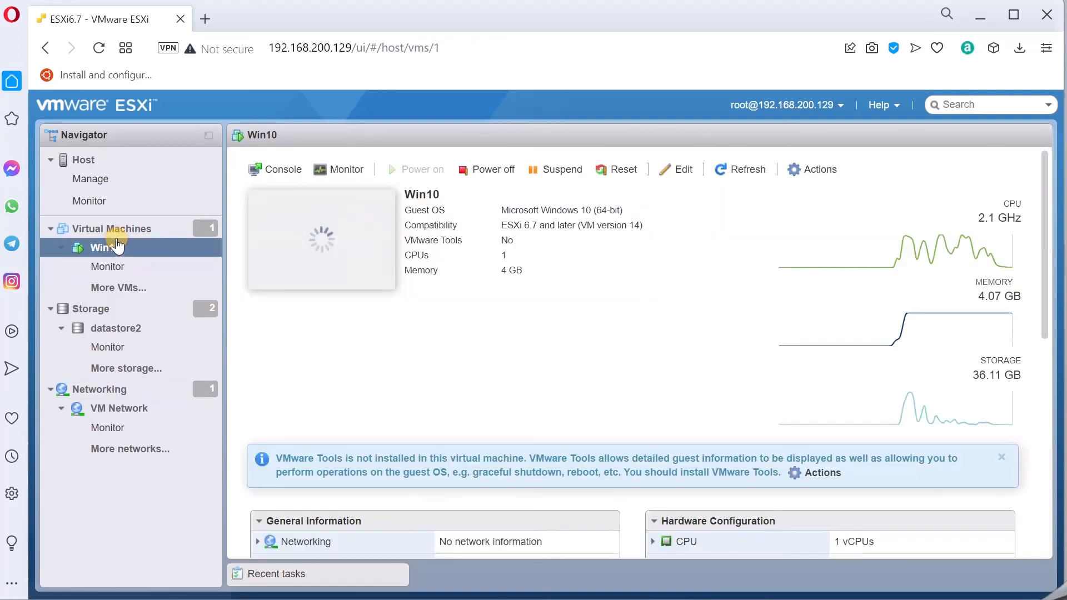
- Reopen the Win10 VM summary and launch Remote Desktop Connection via a Start search for 're'
{"action": "left_click", "coordinate": [112, 228]}
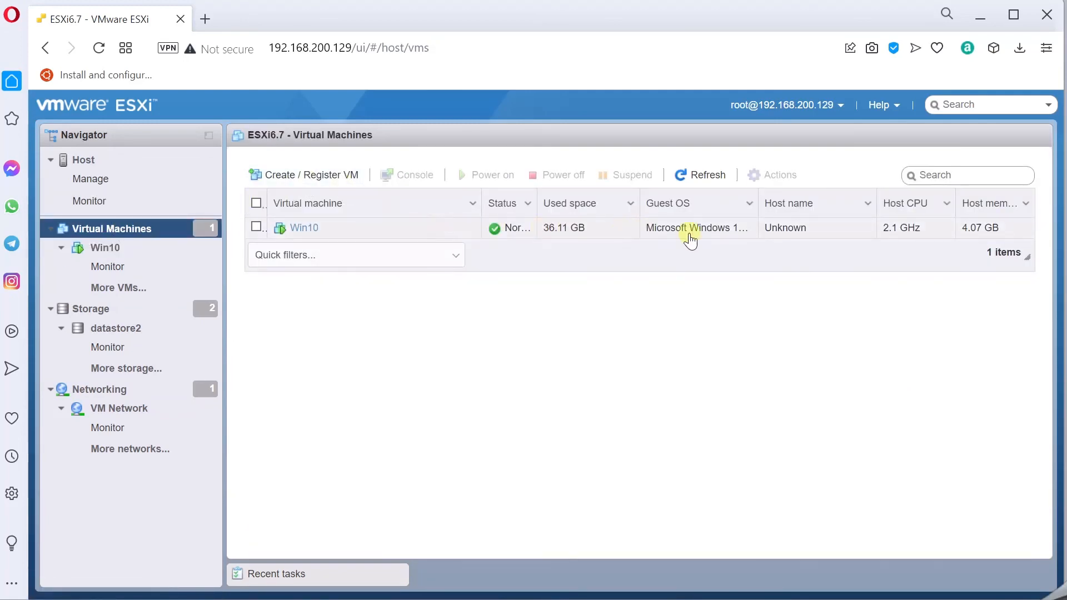
{"action": "left_click", "coordinate": [107, 247]}
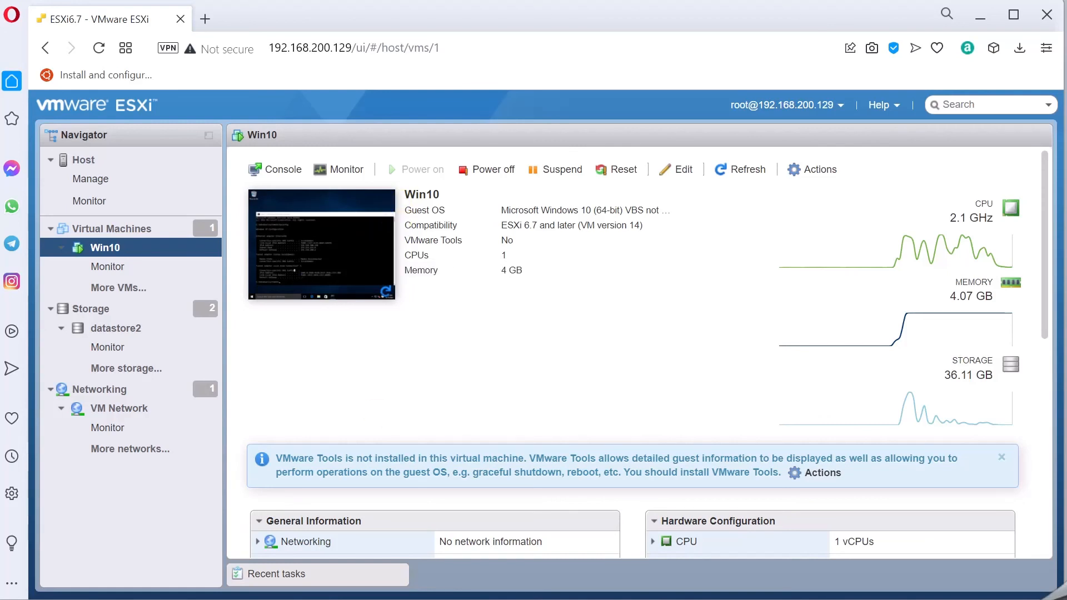
{"action": "key", "text": "super"}
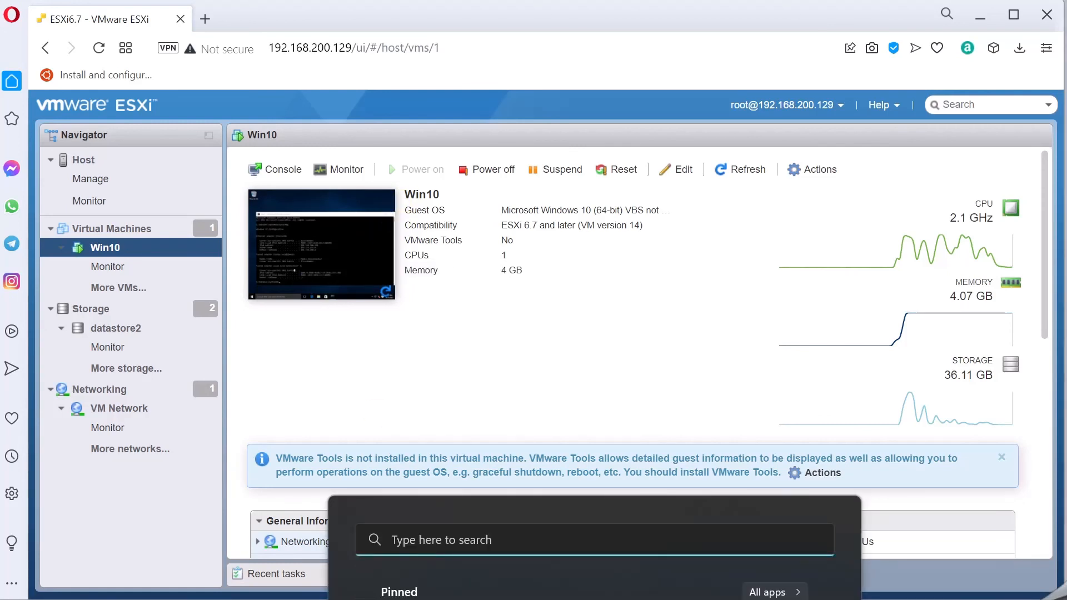
{"action": "type", "text": "re"}
{"action": "left_click", "coordinate": [377, 599]}
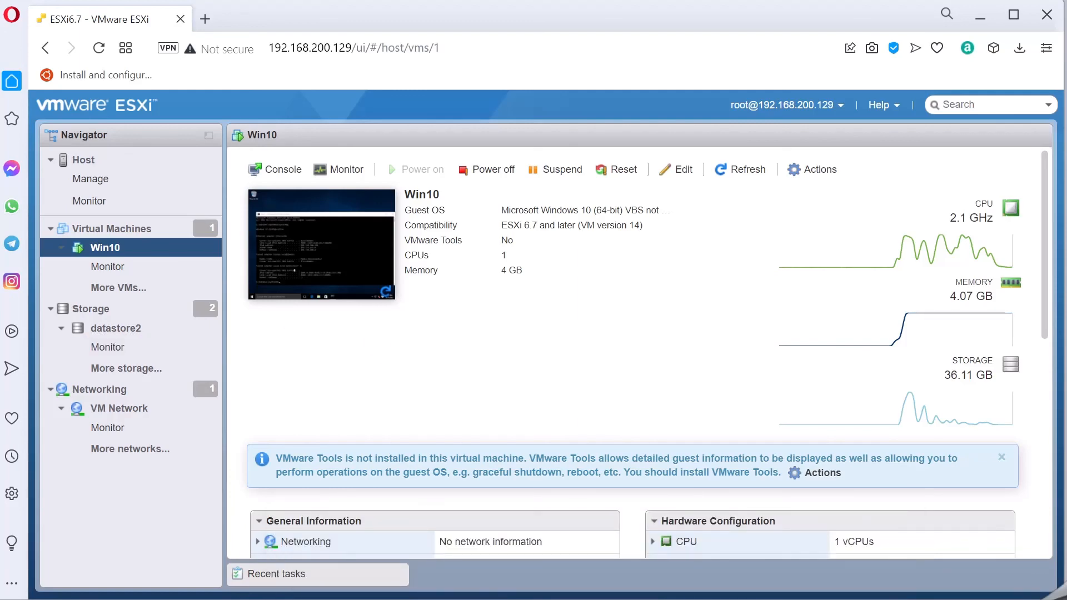
{"action": "left_click_drag", "start_coordinate": [455, 114], "coordinate": [522, 141]}
{"action": "left_click", "coordinate": [524, 240]}
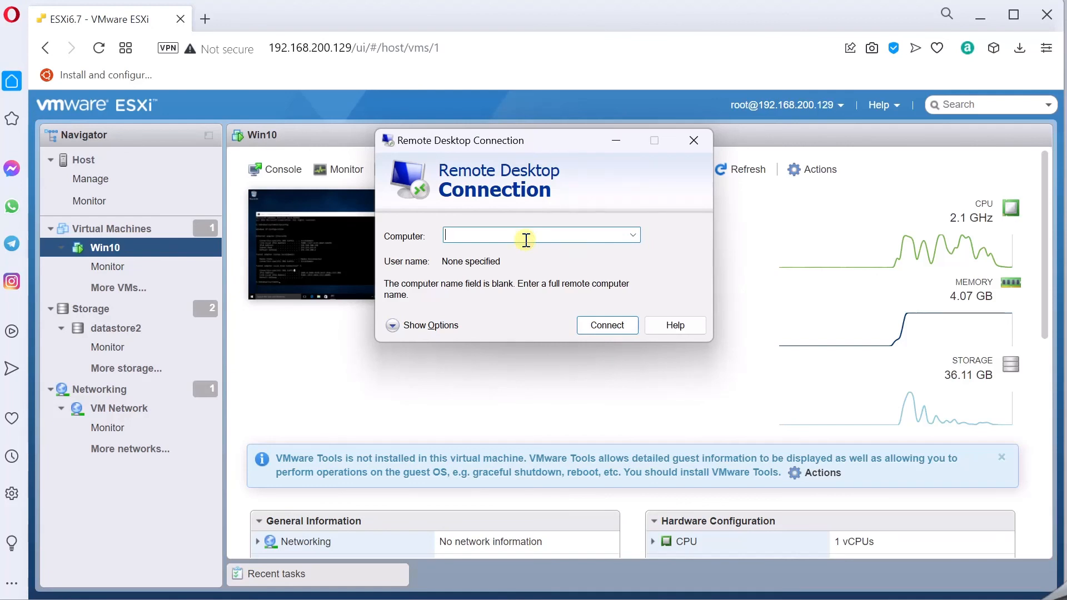
- Connect to 192.168.200.130 with the Win10 account's user name and password, accepting the certificate warning
{"action": "type", "text": "192.168.200.130"}
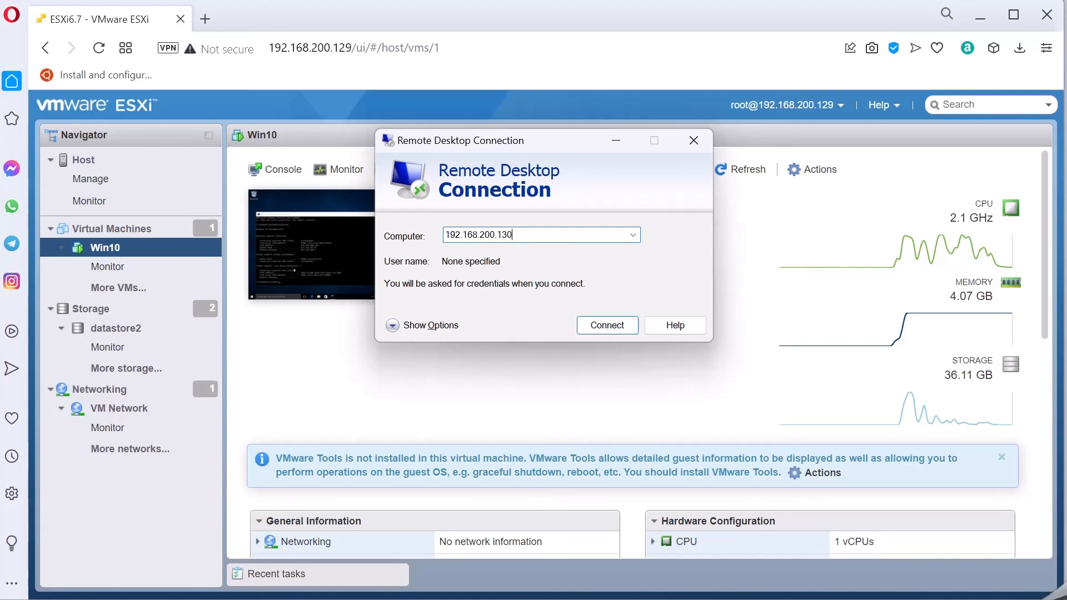
{"action": "key", "text": "Return"}
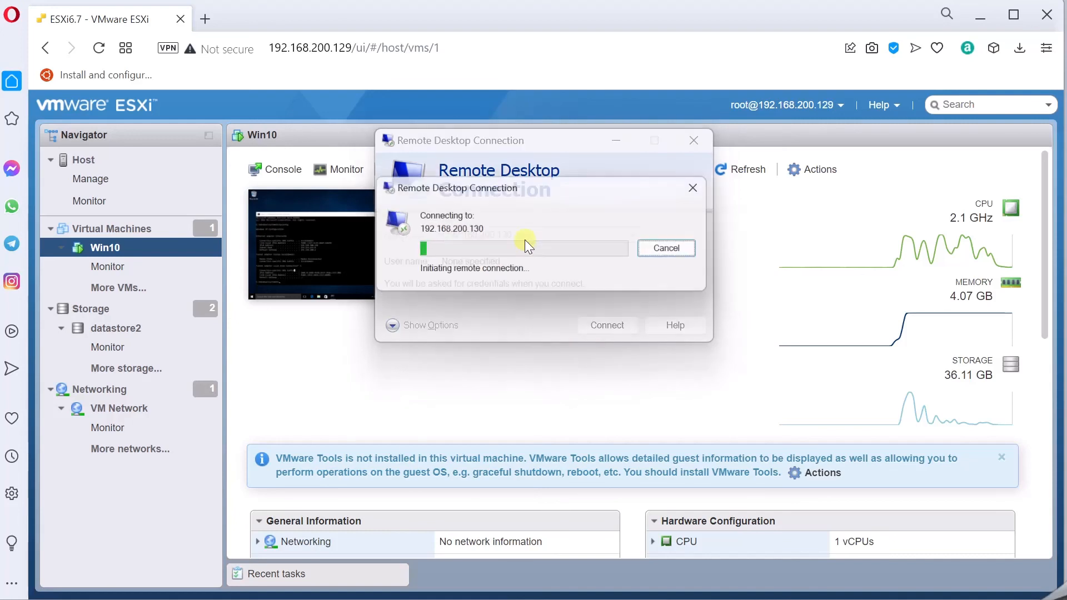
{"action": "type", "text": "win10"}
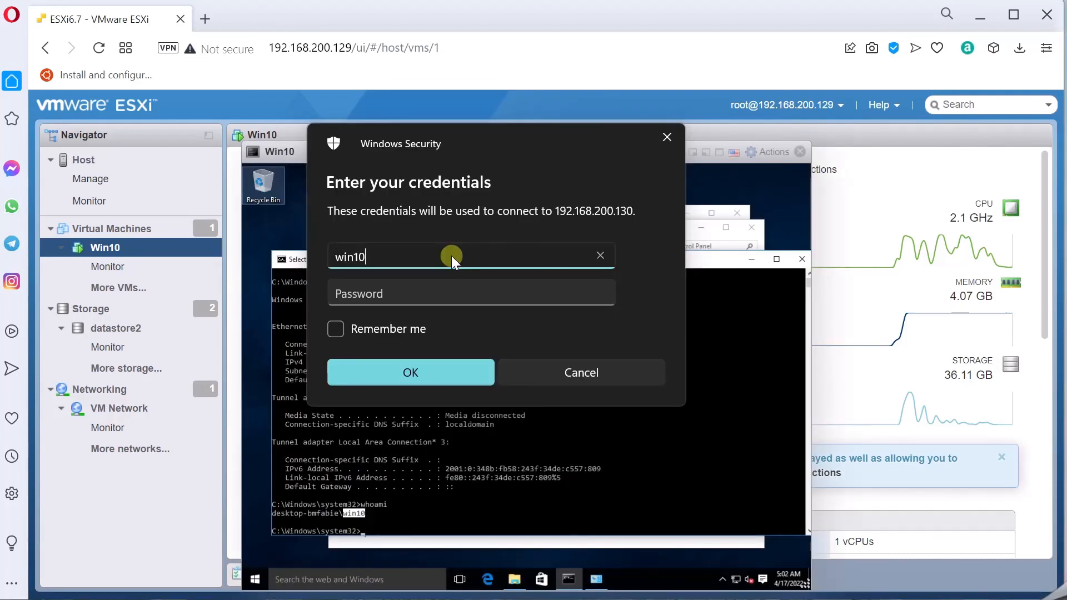
{"action": "key", "text": "Tab"}
{"action": "type", "text": "********"}
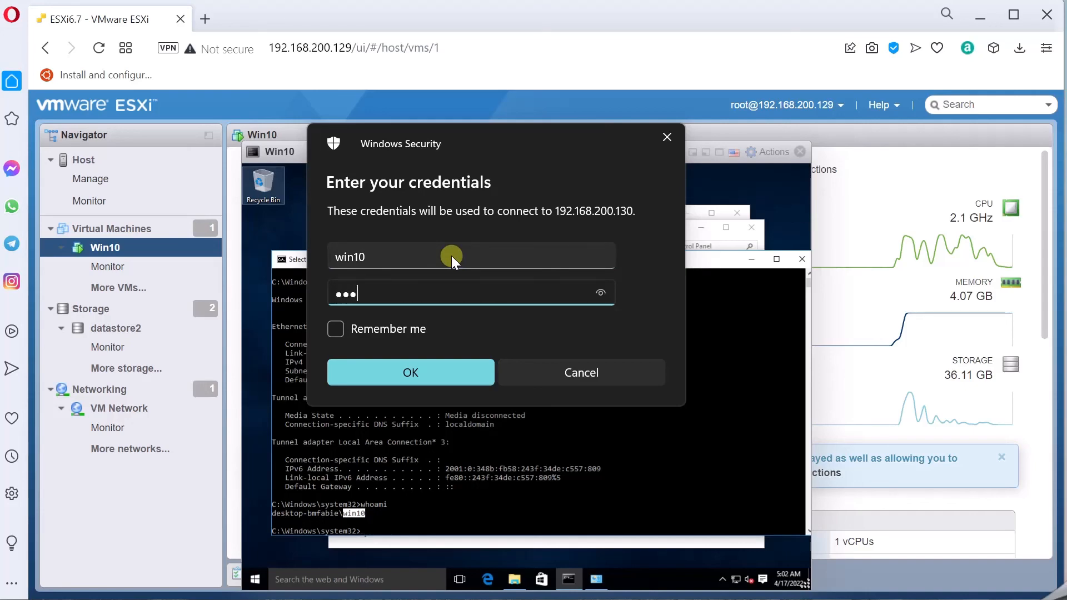
{"action": "key", "text": "Return"}
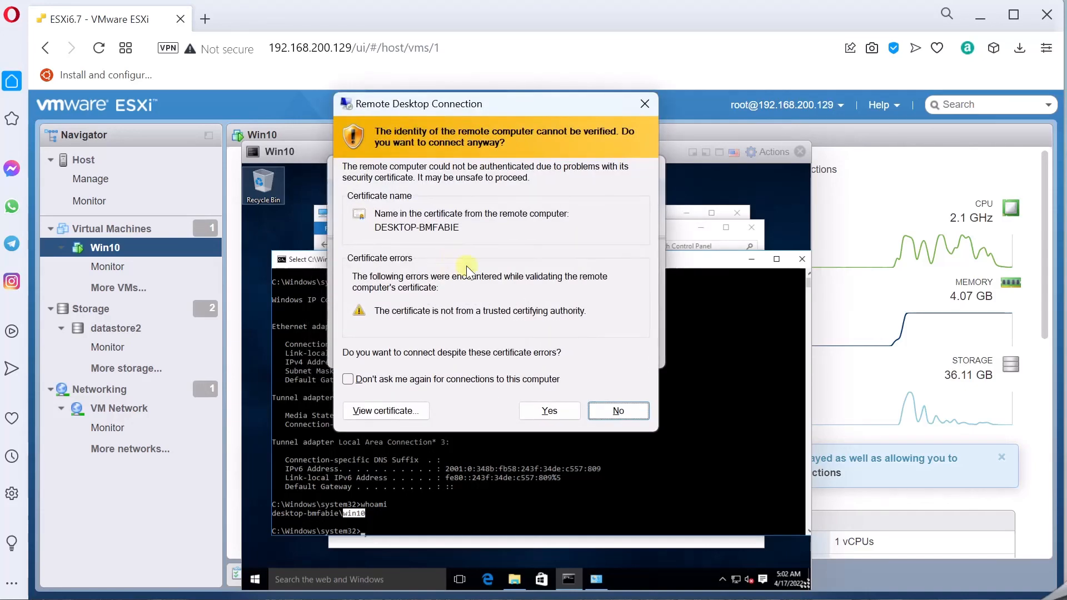
{"action": "left_click", "coordinate": [553, 412]}
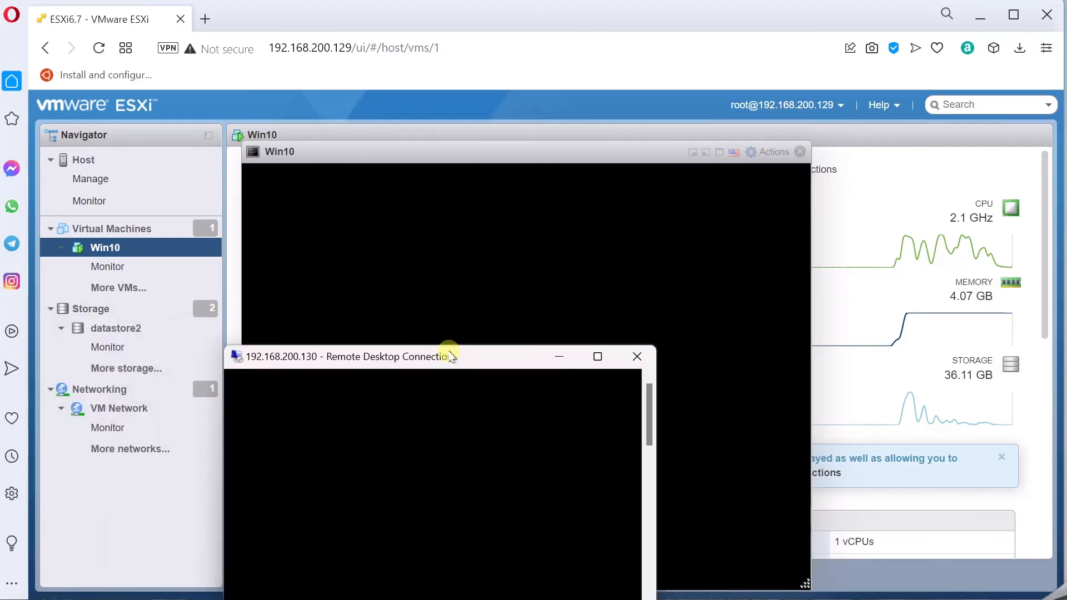
- Move and resize the remote session window to nearly fill the screen
{"action": "left_click_drag", "start_coordinate": [441, 350], "coordinate": [517, 200]}
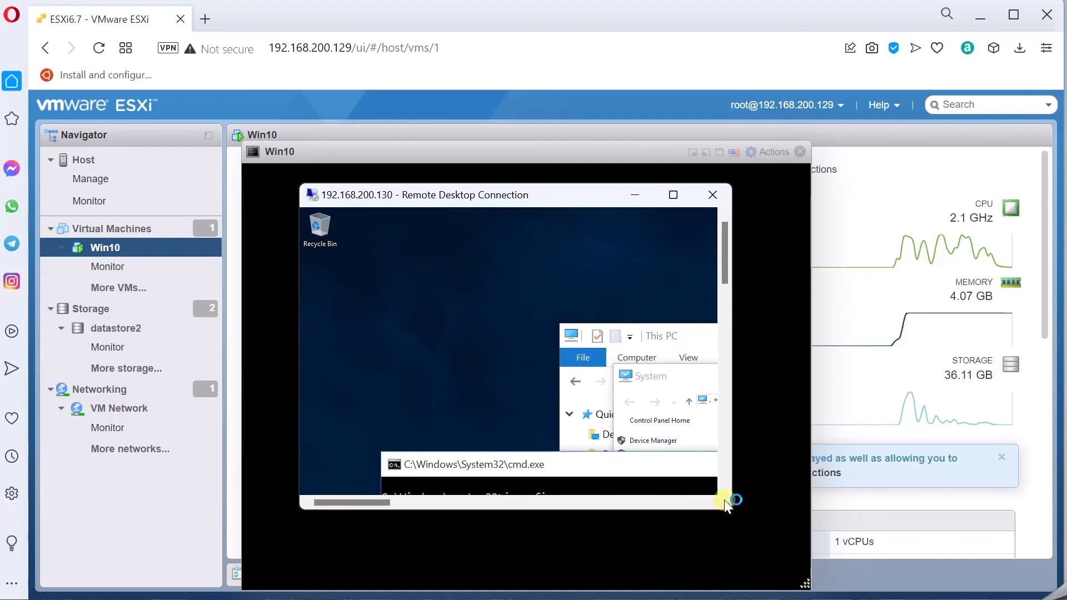
{"action": "left_click_drag", "start_coordinate": [725, 499], "coordinate": [853, 546]}
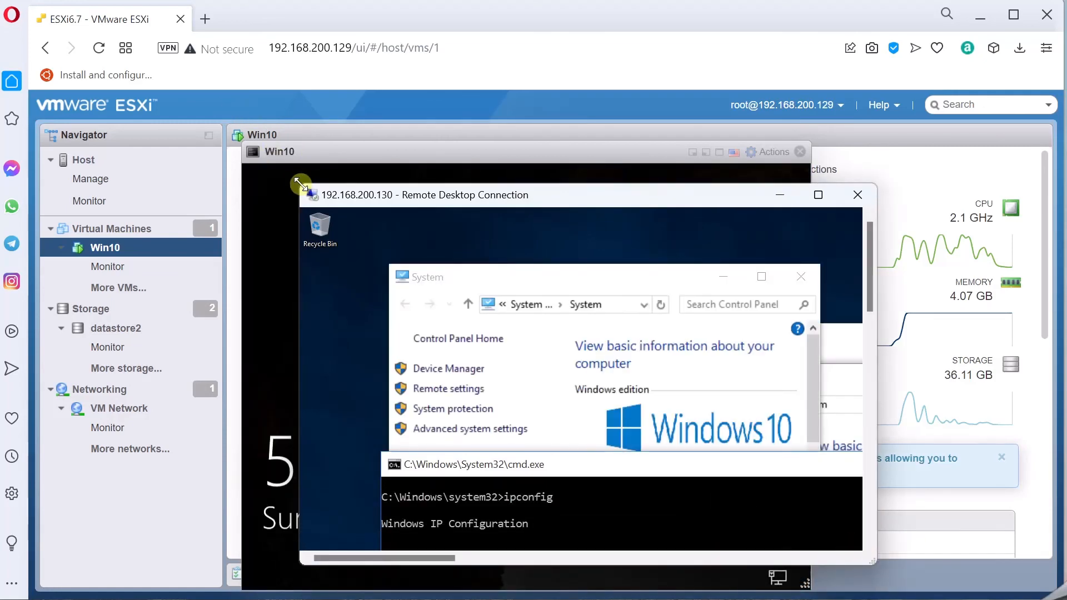
{"action": "left_click_drag", "start_coordinate": [301, 184], "coordinate": [2, 7]}
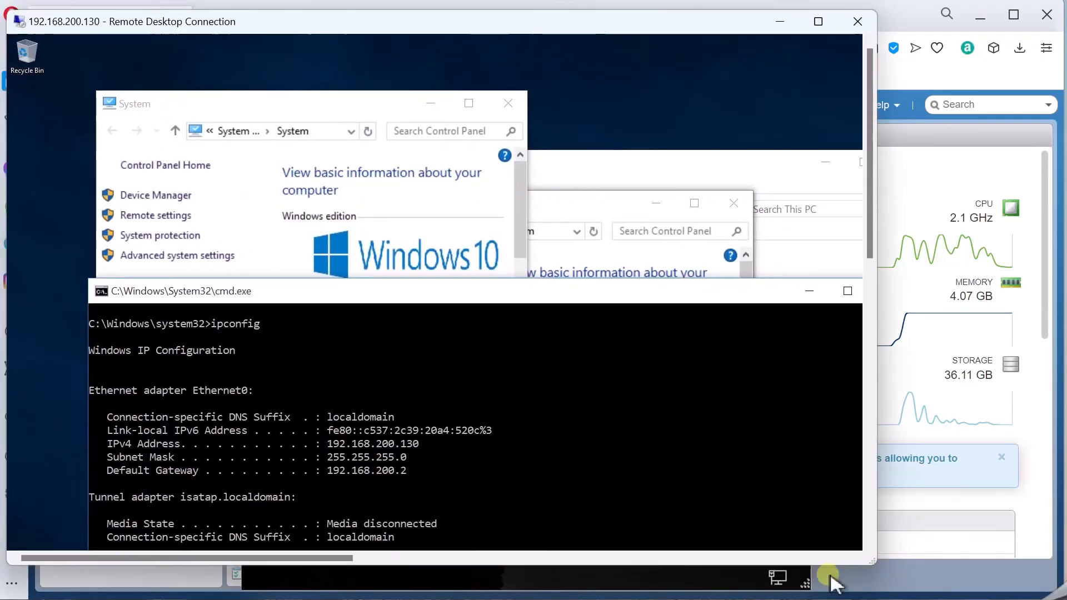
{"action": "left_click_drag", "start_coordinate": [875, 563], "coordinate": [1049, 597]}
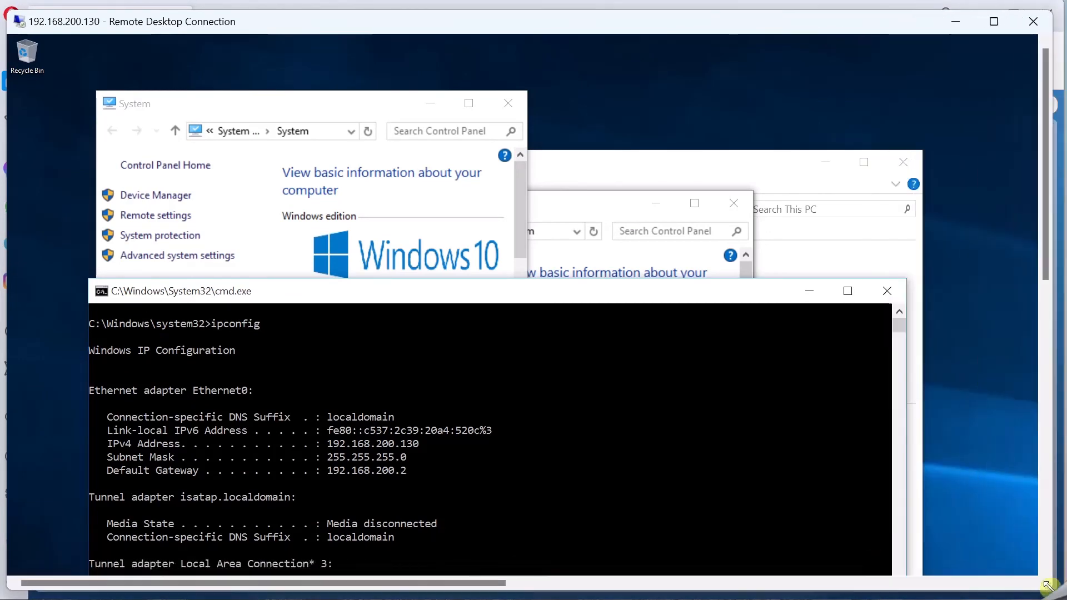
- Close the command prompt, both System windows and This PC in the remote session
{"action": "left_click", "coordinate": [889, 291]}
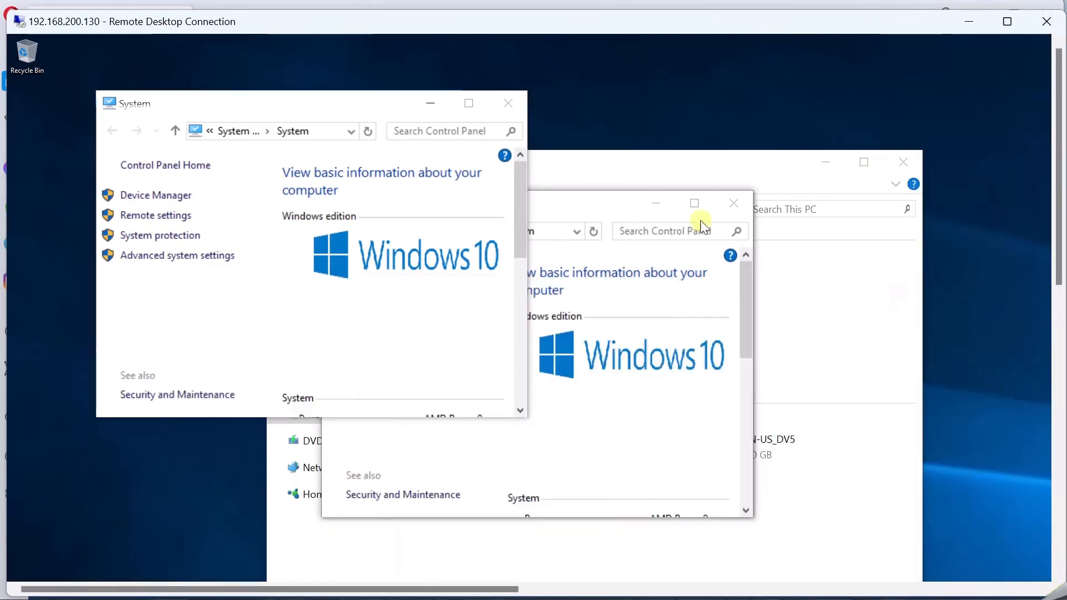
{"action": "left_click", "coordinate": [508, 103]}
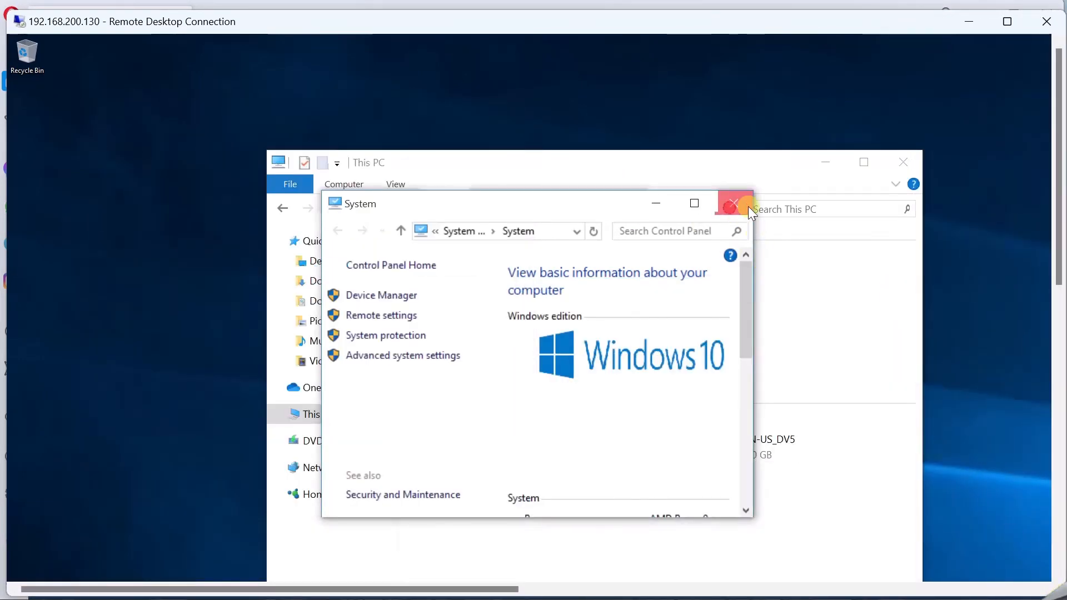
{"action": "left_click", "coordinate": [903, 162]}
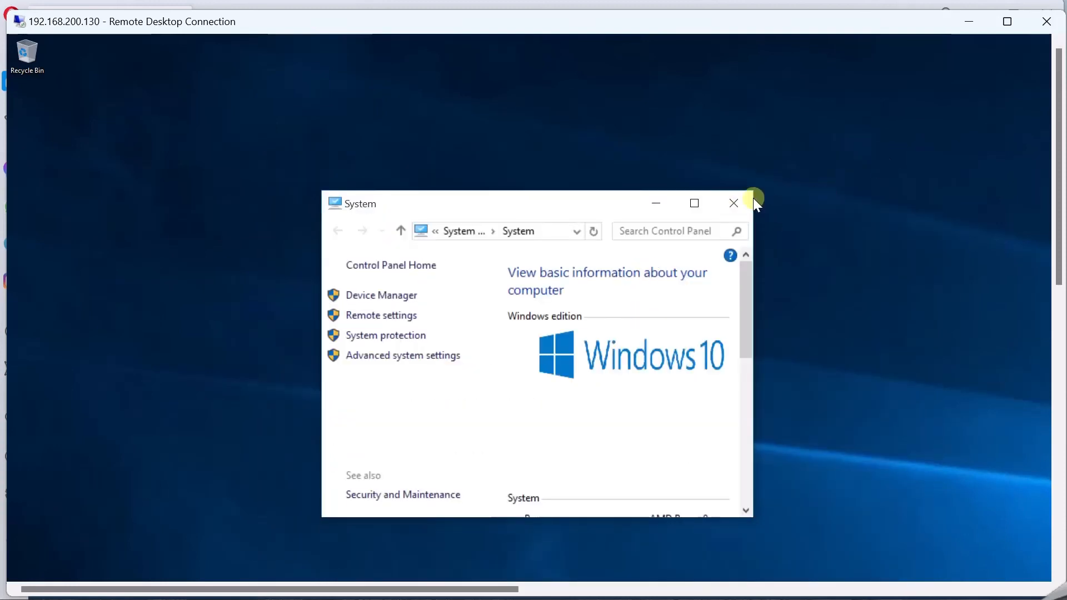
{"action": "left_click", "coordinate": [731, 207]}
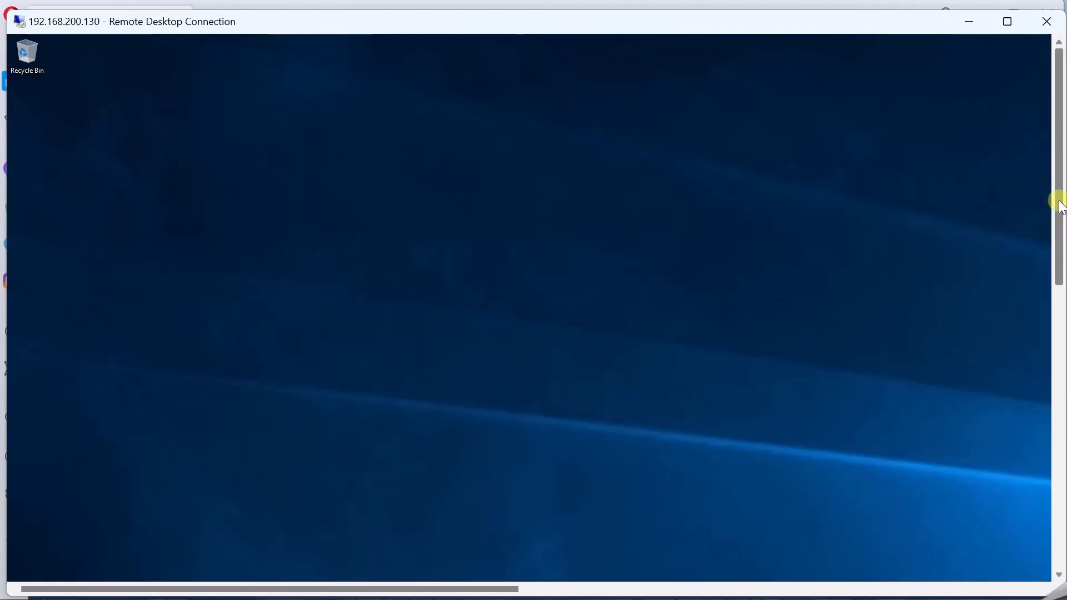
{"action": "left_click_drag", "start_coordinate": [1058, 200], "coordinate": [1038, 64]}
- Close the Remote Desktop window and confirm disconnecting the session to the Win10 VM
{"action": "left_click", "coordinate": [1041, 25]}
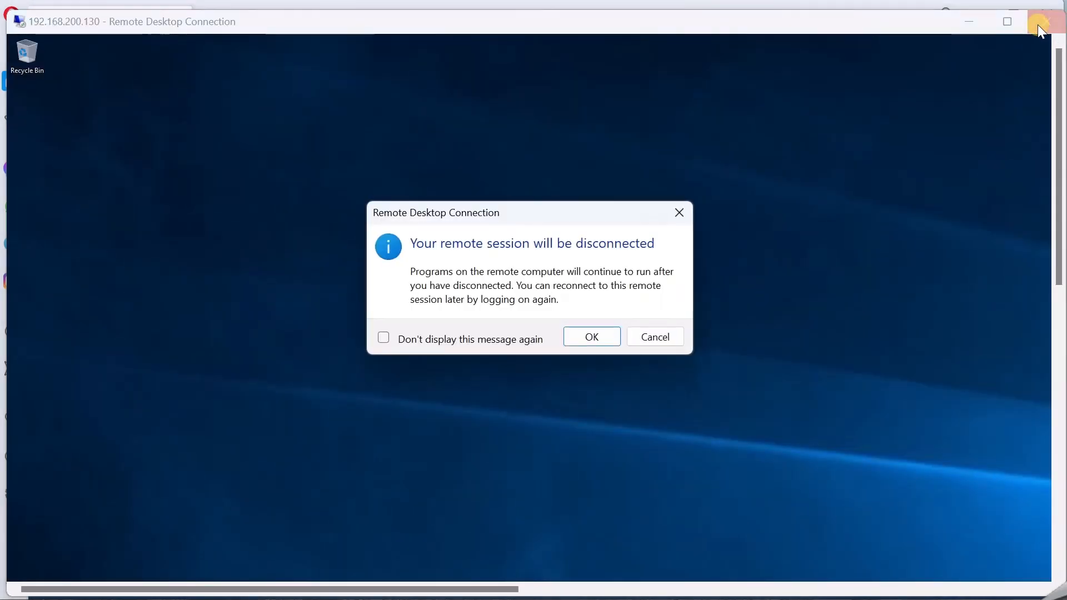
{"action": "left_click", "coordinate": [593, 334]}
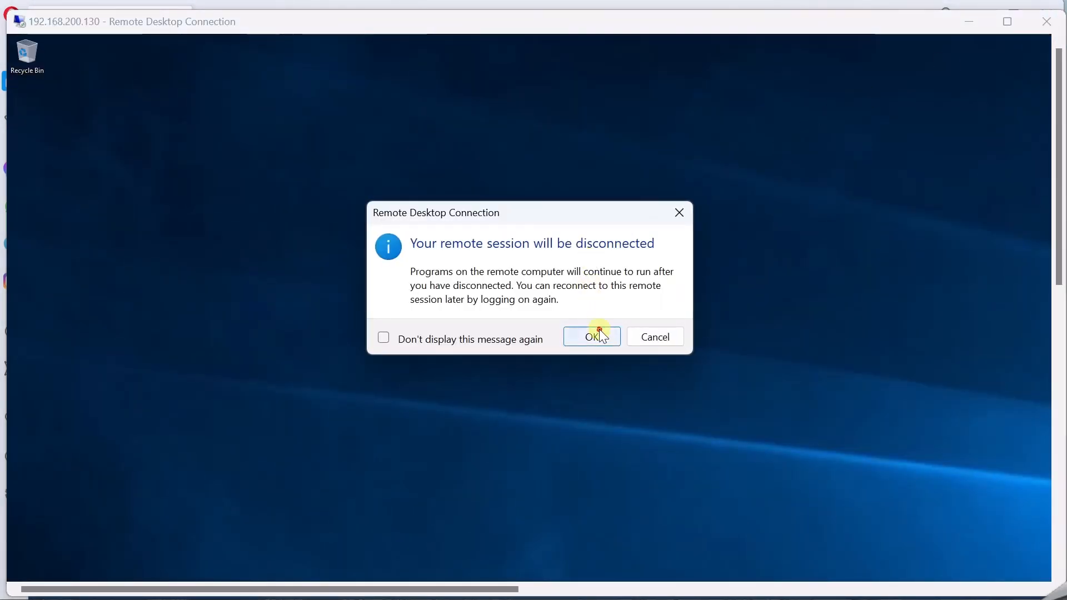